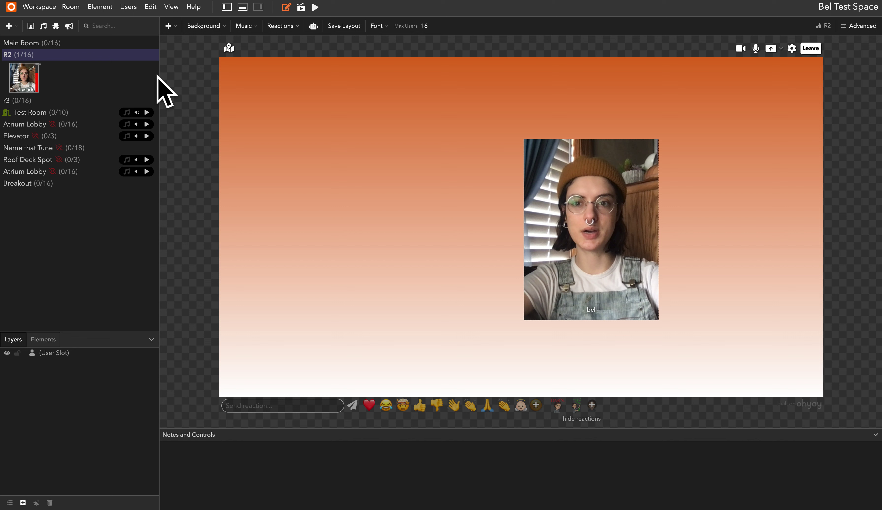
# Start a new draft event from the workspace's Manage Events dialog.
pyautogui.click(50, 13)
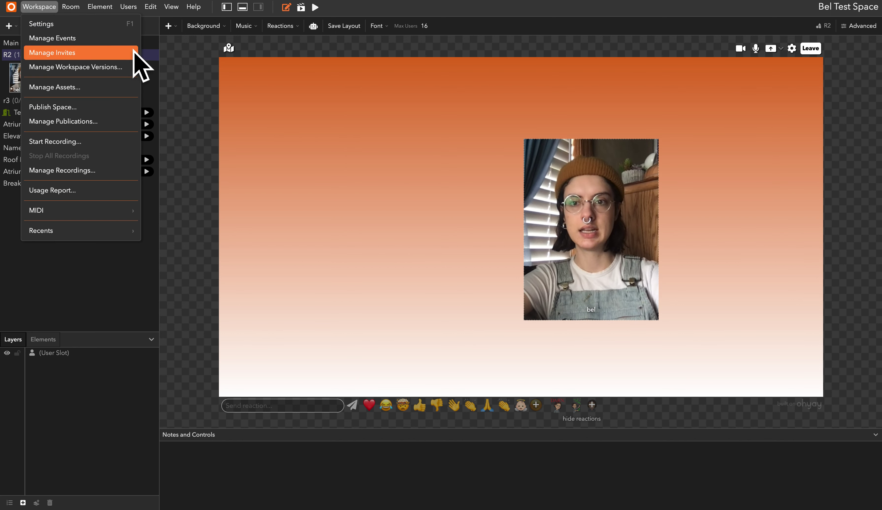
pyautogui.click(107, 45)
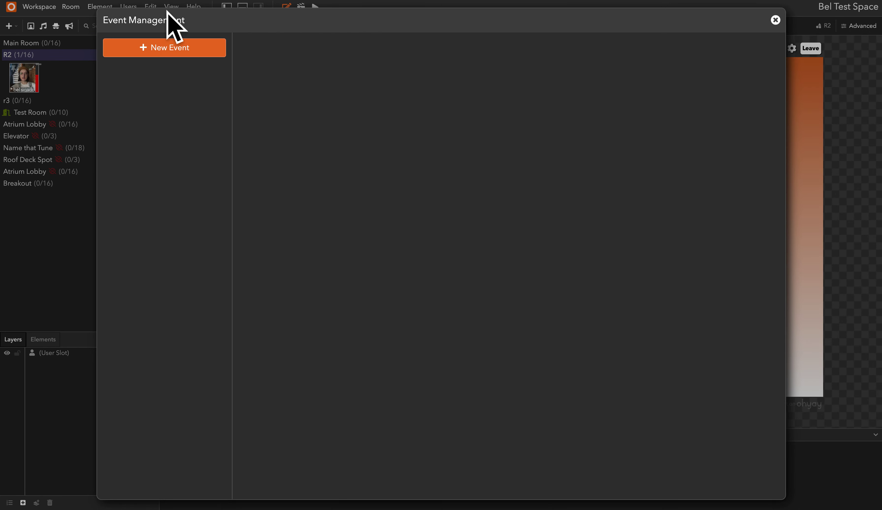
pyautogui.click(153, 48)
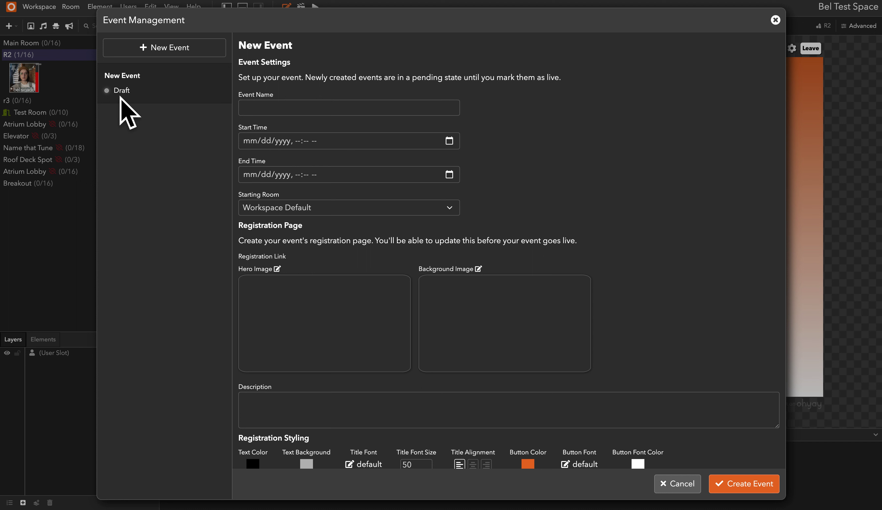
pyautogui.scroll(-2, 679, 424)
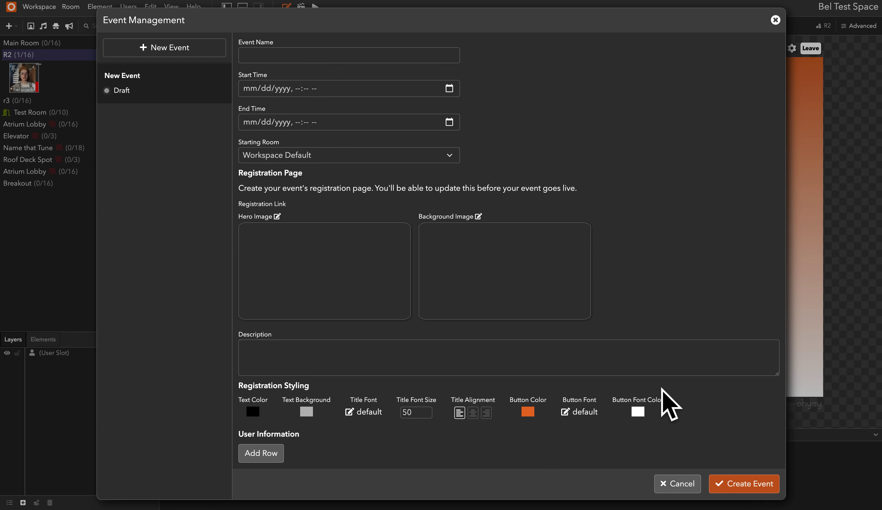
pyautogui.scroll(2, 648, 379)
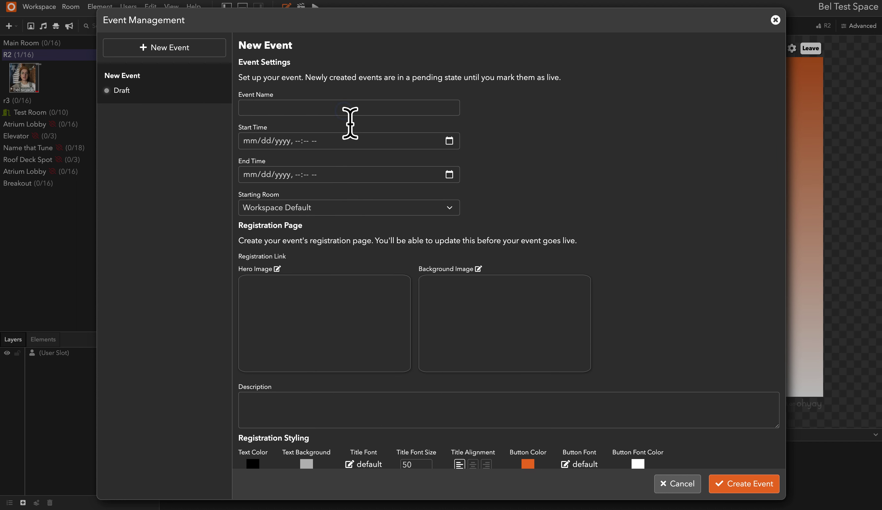
# Name the event and set its start to 03/16/2022 at 4:00 PM.
pyautogui.click(350, 112)
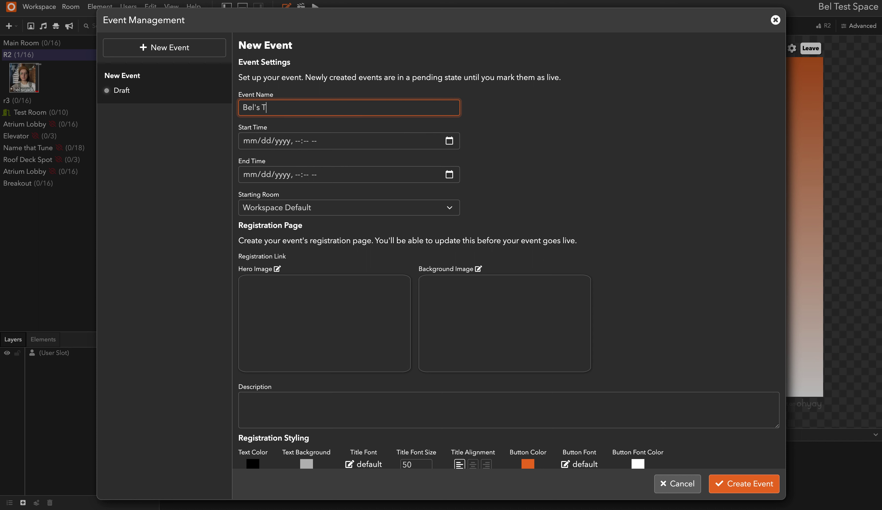
pyautogui.click(450, 141)
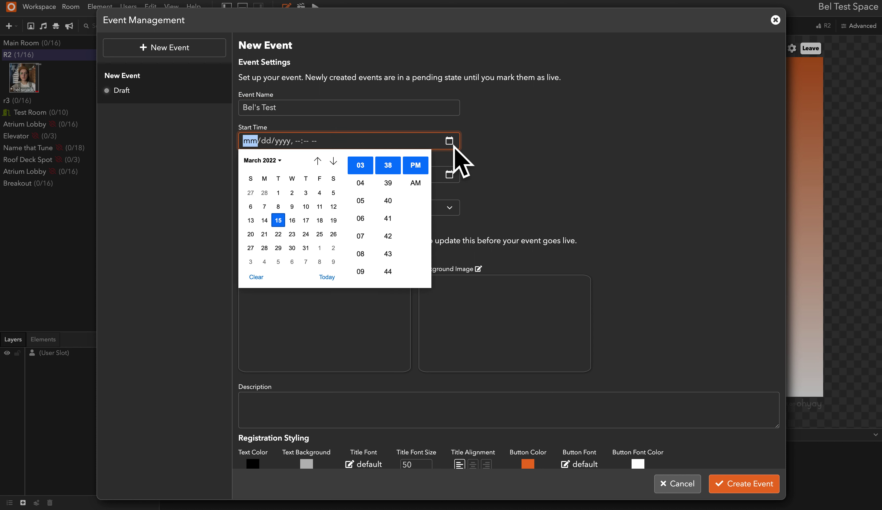
pyautogui.click(297, 224)
pyautogui.click(362, 184)
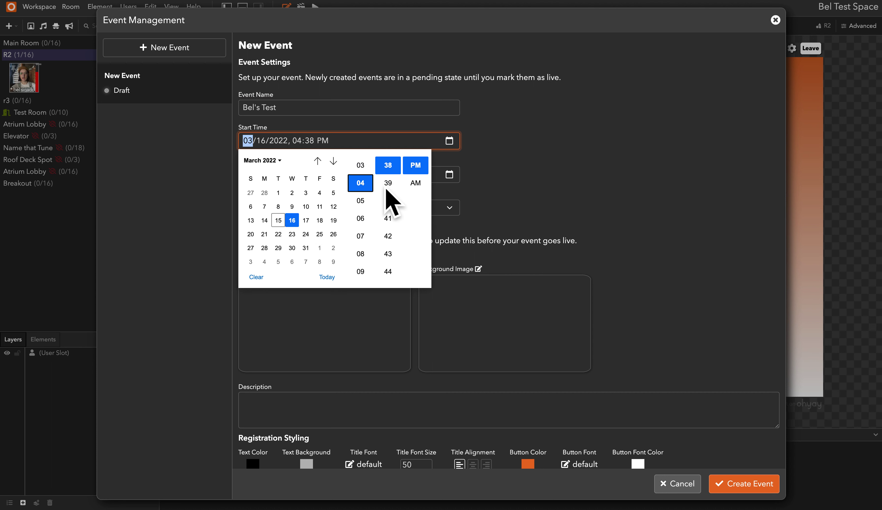
pyautogui.scroll(2, 388, 197)
pyautogui.scroll(-7, 395, 203)
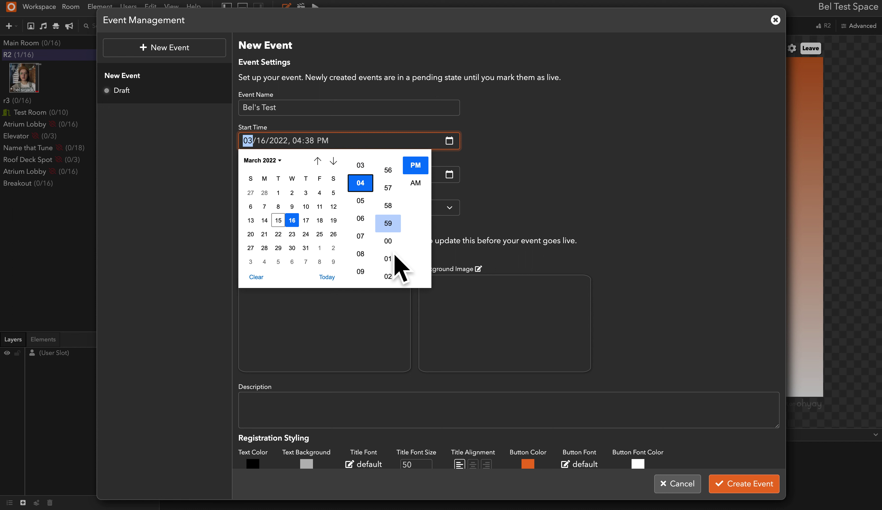
pyautogui.click(394, 256)
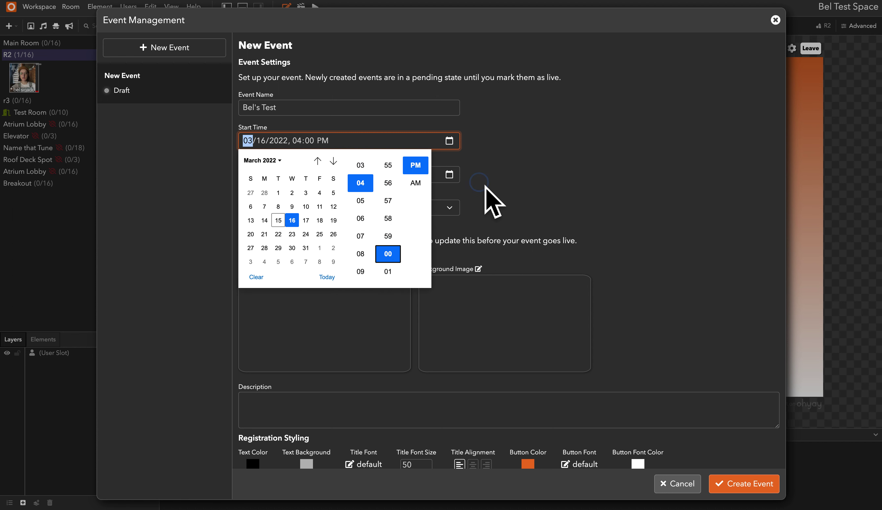
pyautogui.click(486, 197)
pyautogui.click(485, 186)
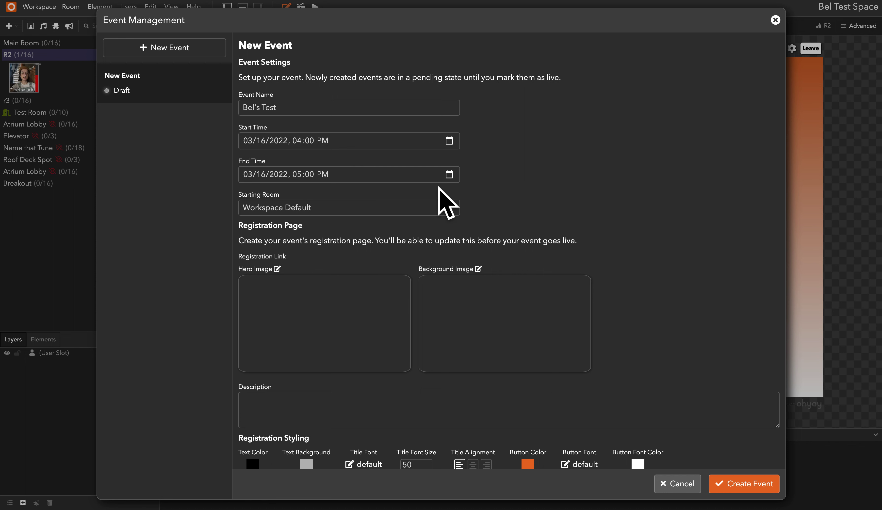
# Set the event's end time to 7:00 PM.
pyautogui.click(455, 176)
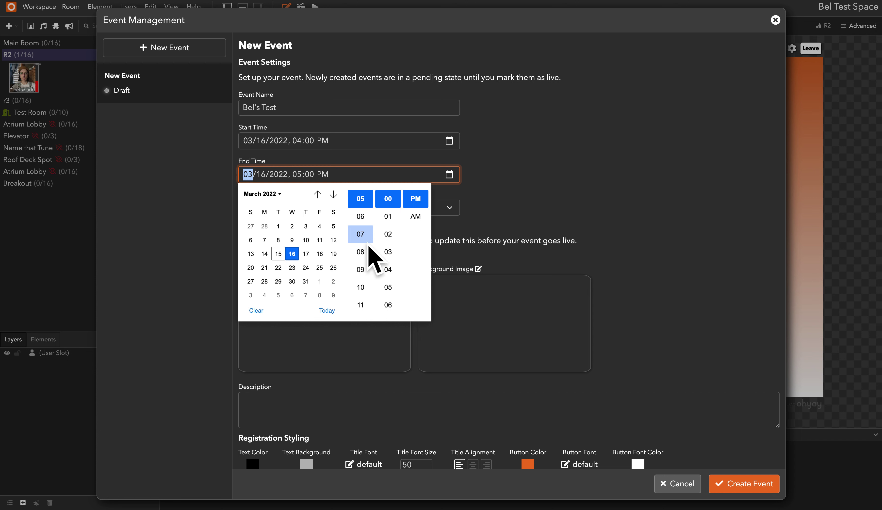
pyautogui.click(364, 236)
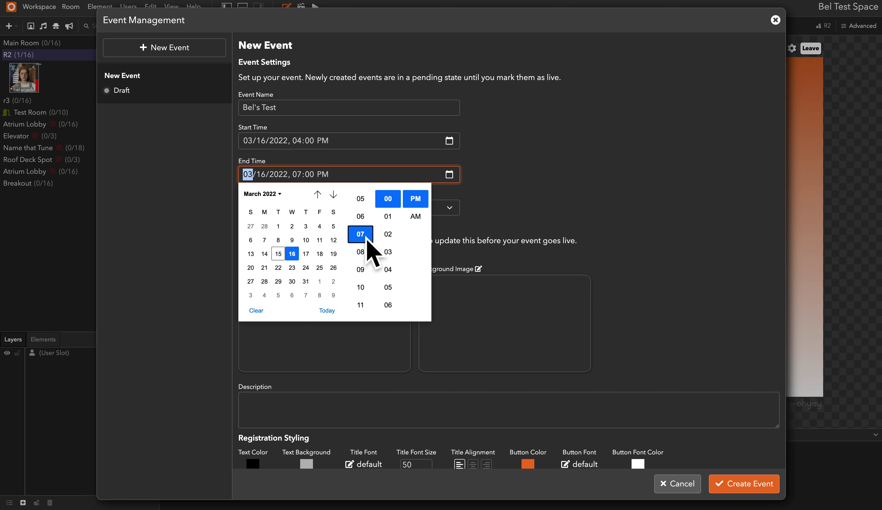
pyautogui.click(535, 205)
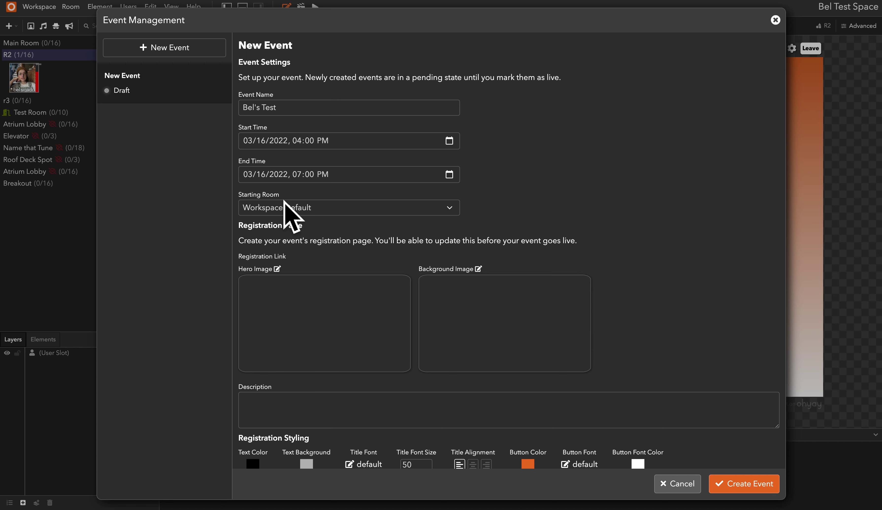
pyautogui.click(401, 210)
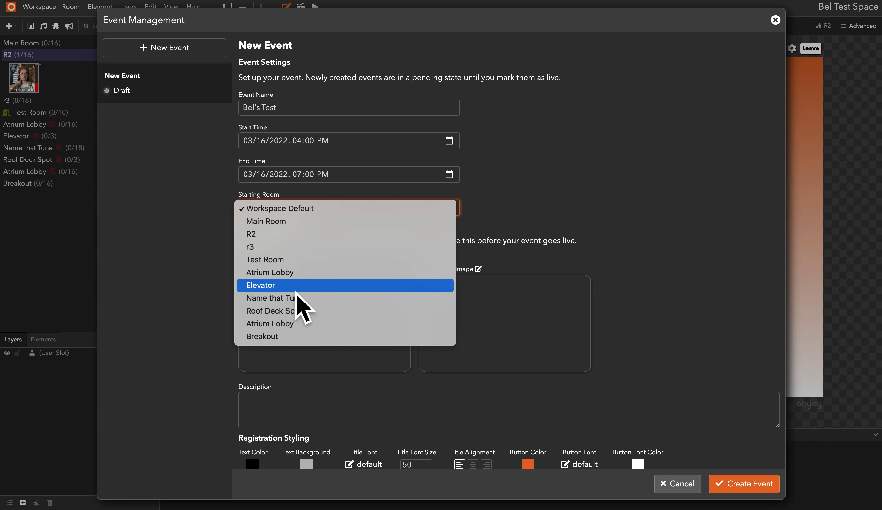
# Choose Elevator as the event's starting room.
pyautogui.press('Escape')
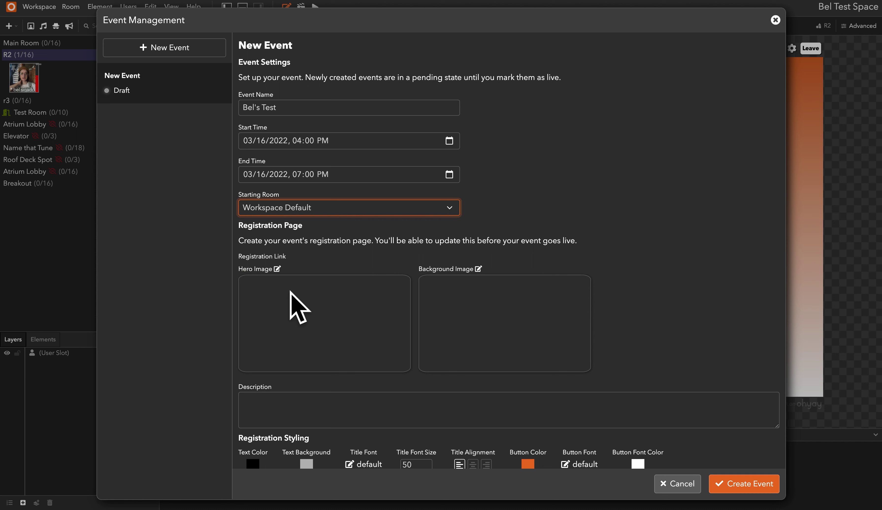
pyautogui.scroll(-2, 290, 293)
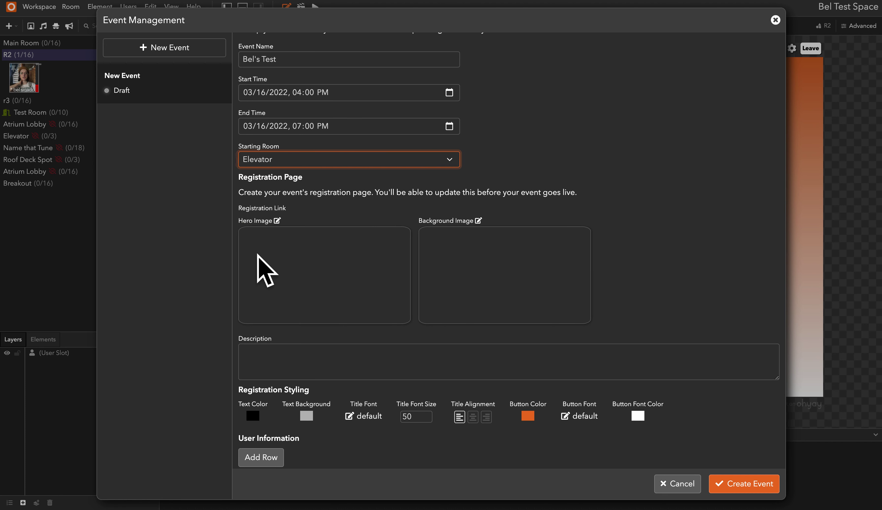
pyautogui.scroll(-1, 258, 255)
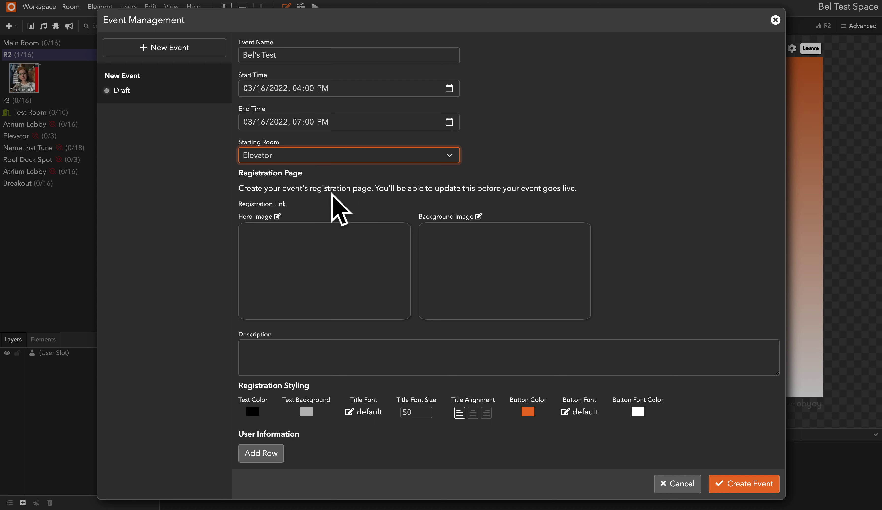
# Use the rooftop terrace hero image and the wood-panelled office background image.
pyautogui.click(278, 216)
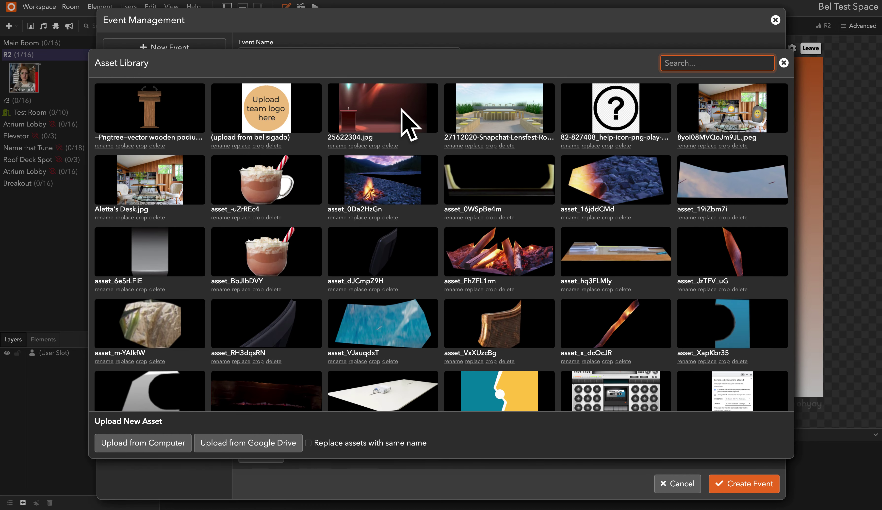
pyautogui.click(524, 117)
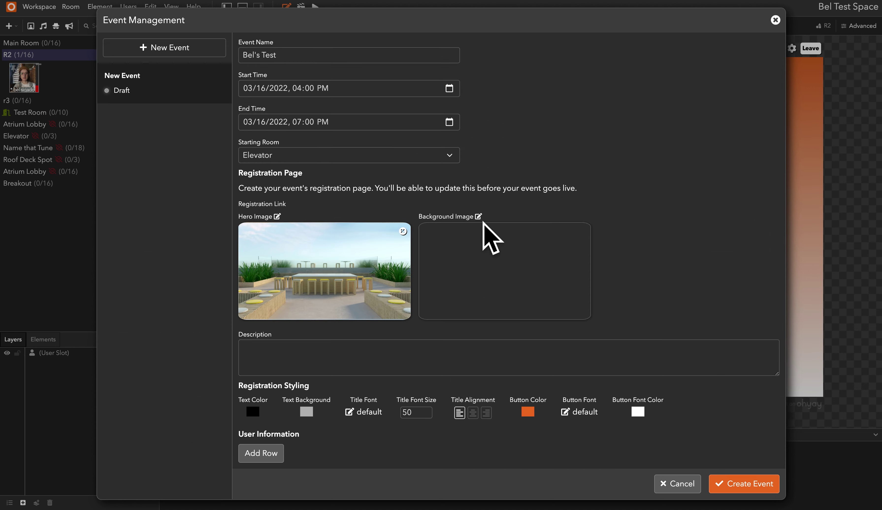
pyautogui.click(478, 217)
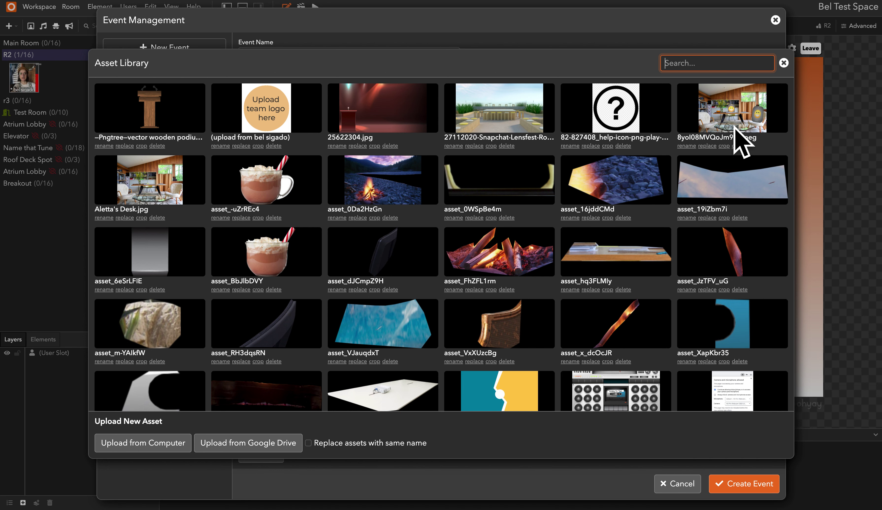
pyautogui.click(740, 140)
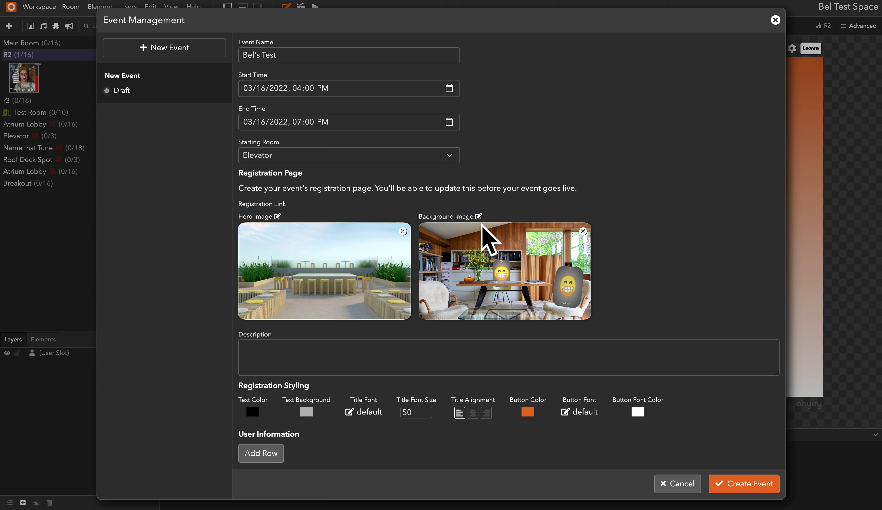
# Write a short registration description announcing that testing is underway.
pyautogui.click(341, 361)
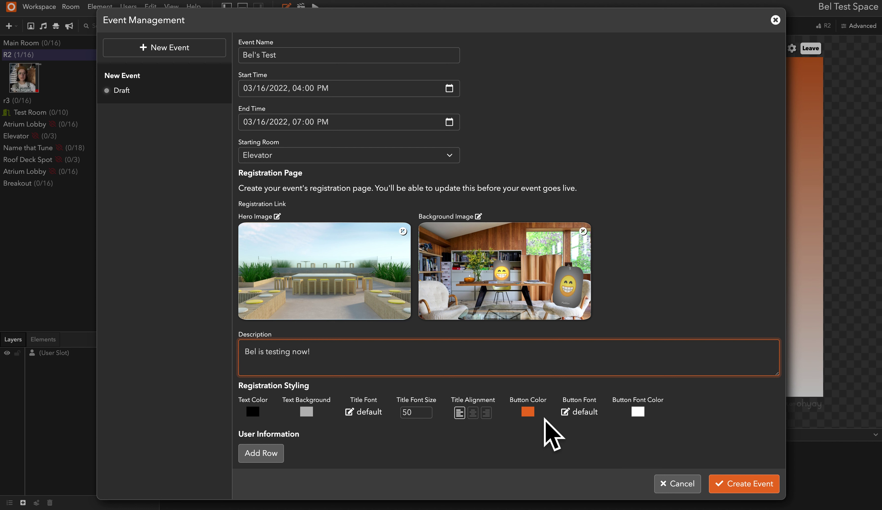
# Make the registration button colour violet.
pyautogui.click(530, 414)
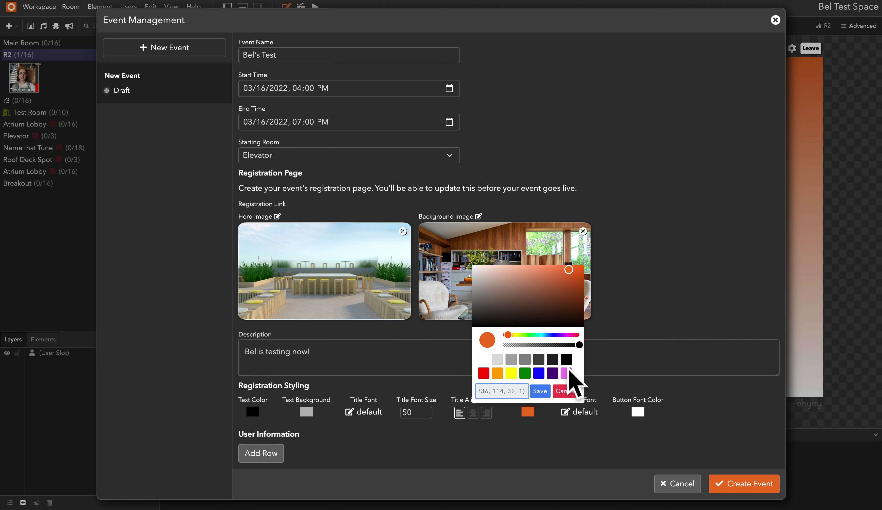
pyautogui.click(568, 376)
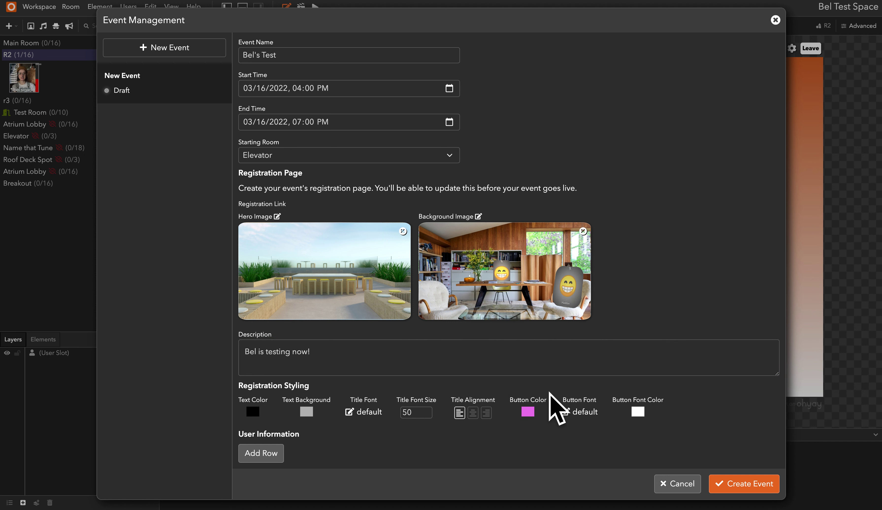
pyautogui.click(561, 392)
# Set the title font to Seaweed Script and add a registrant question row.
pyautogui.click(350, 413)
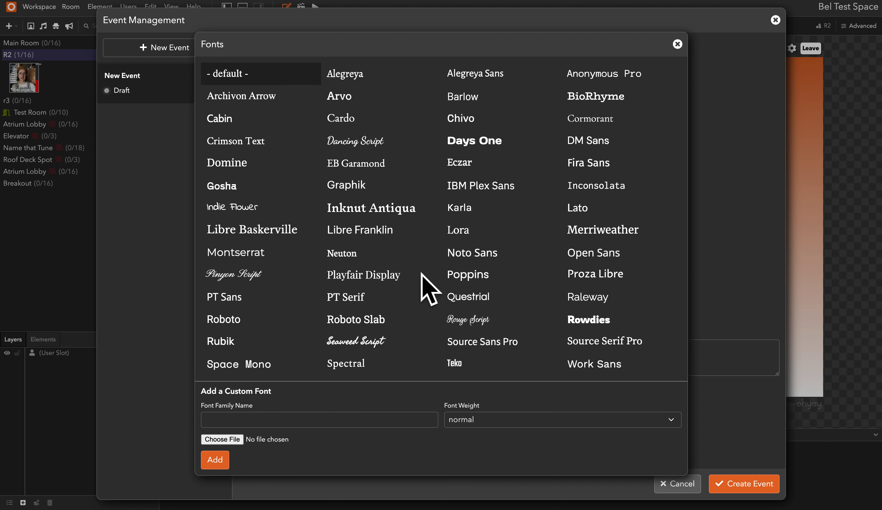
pyautogui.click(376, 342)
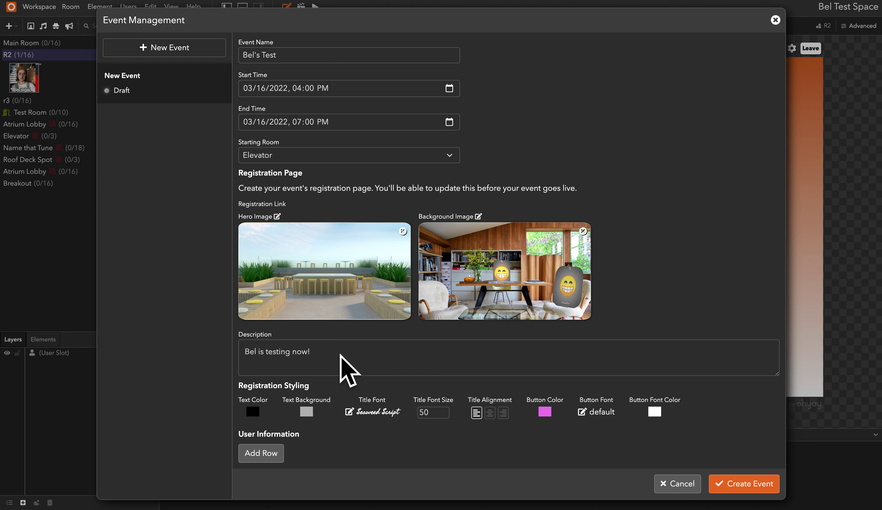
pyautogui.click(262, 455)
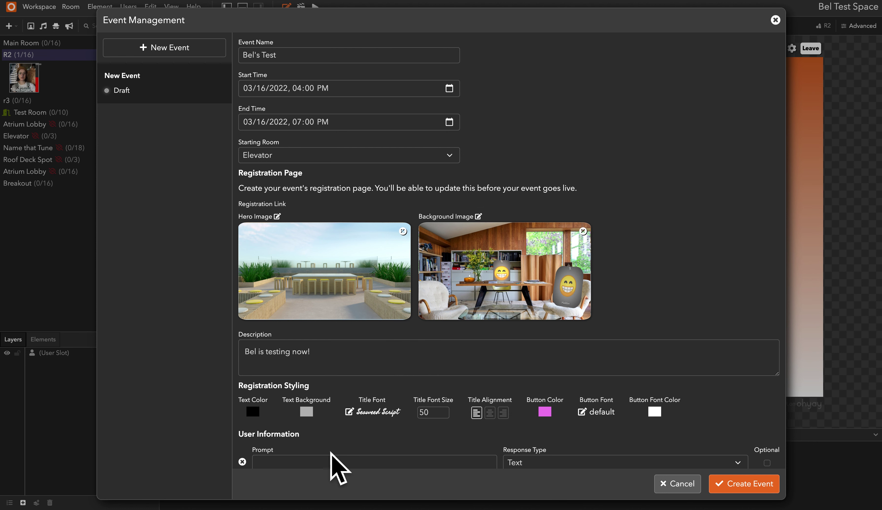
# Enter the prompt 'What position are you in?' with a Drop-down response type.
pyautogui.scroll(-1, 330, 466)
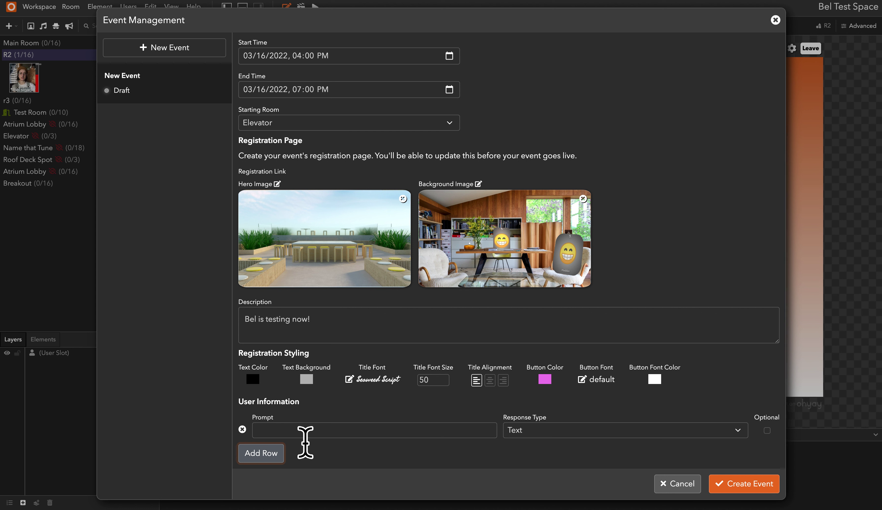
pyautogui.click(331, 434)
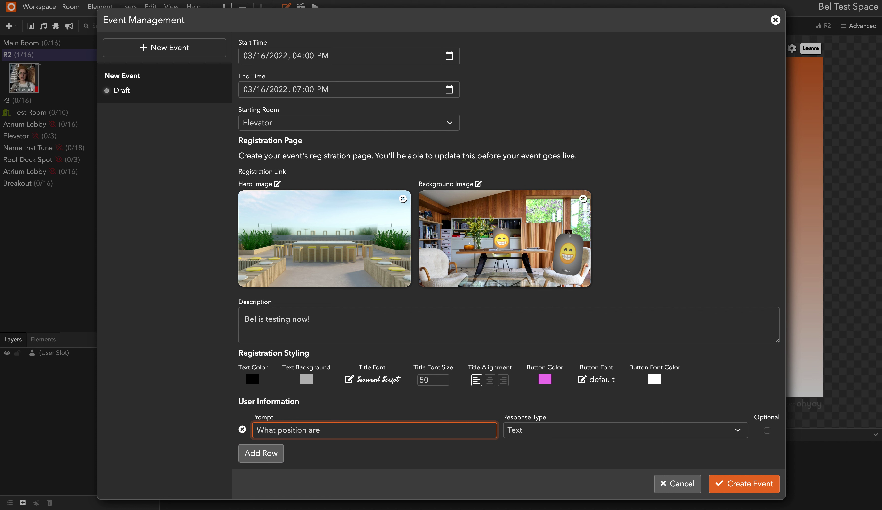
pyautogui.click(558, 432)
pyautogui.click(565, 444)
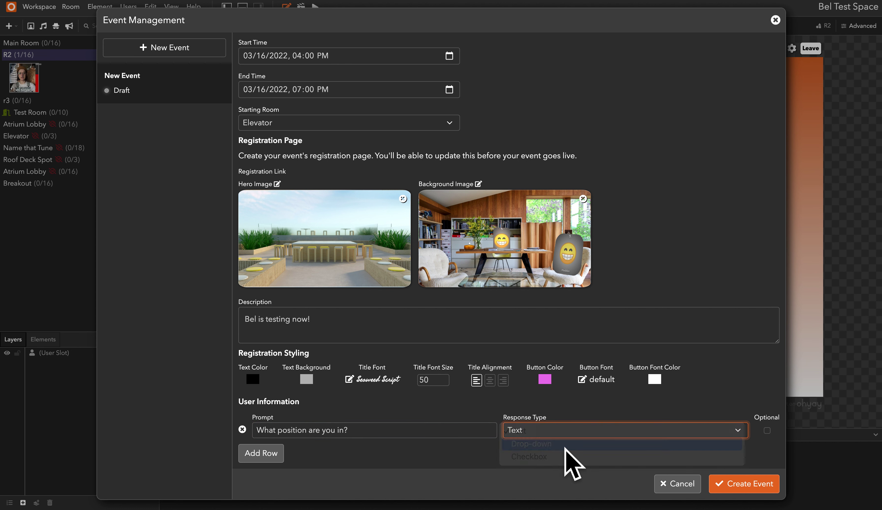
# Add the answer categories managerial and programs manager, then confirm them.
pyautogui.click(592, 431)
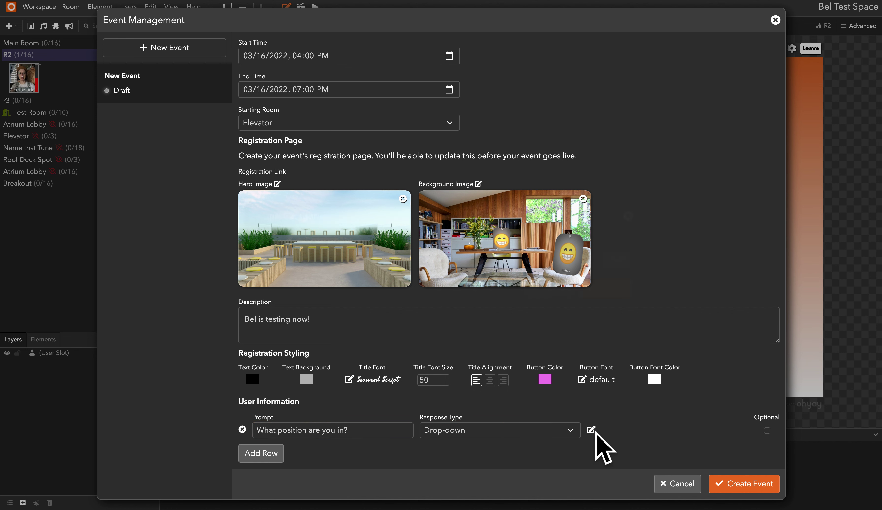
pyautogui.click(352, 259)
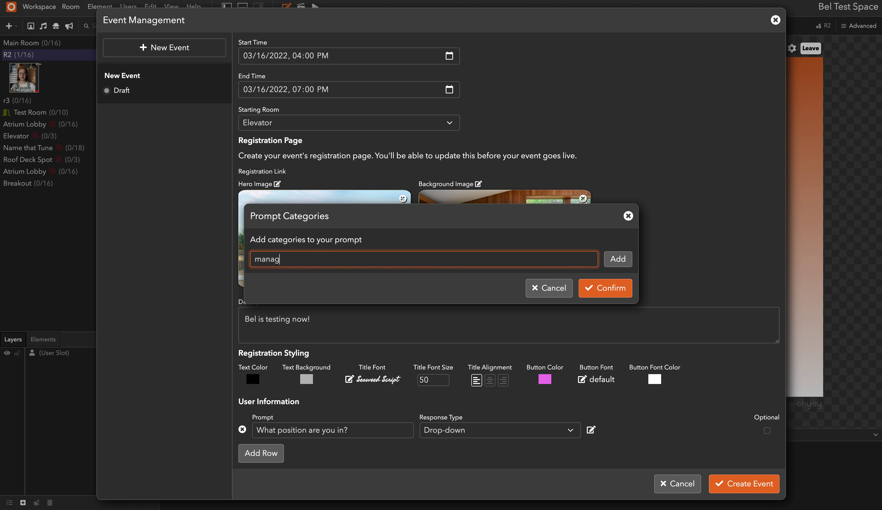
pyautogui.write('managerial')
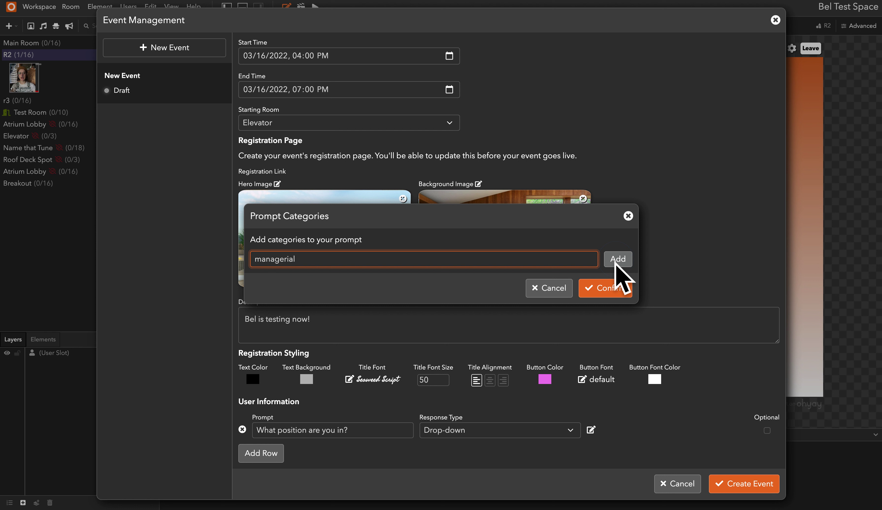
pyautogui.click(618, 261)
pyautogui.click(341, 267)
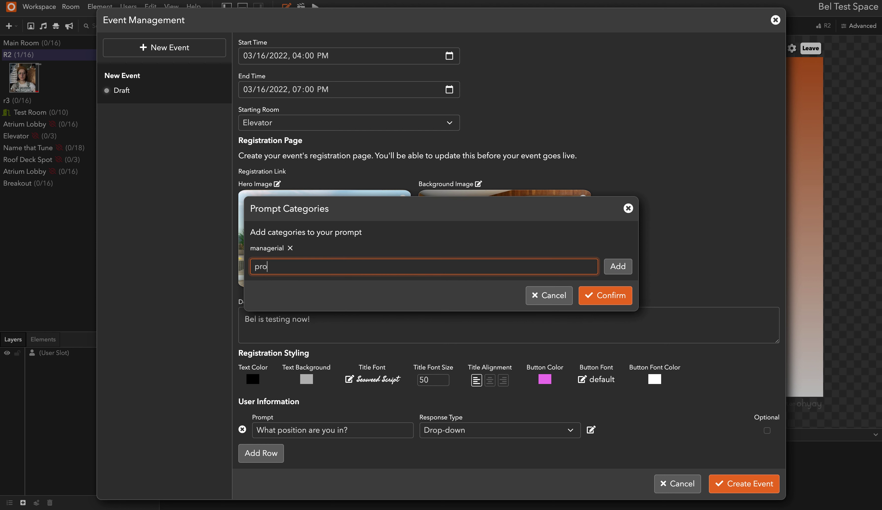
pyautogui.write('programs manager')
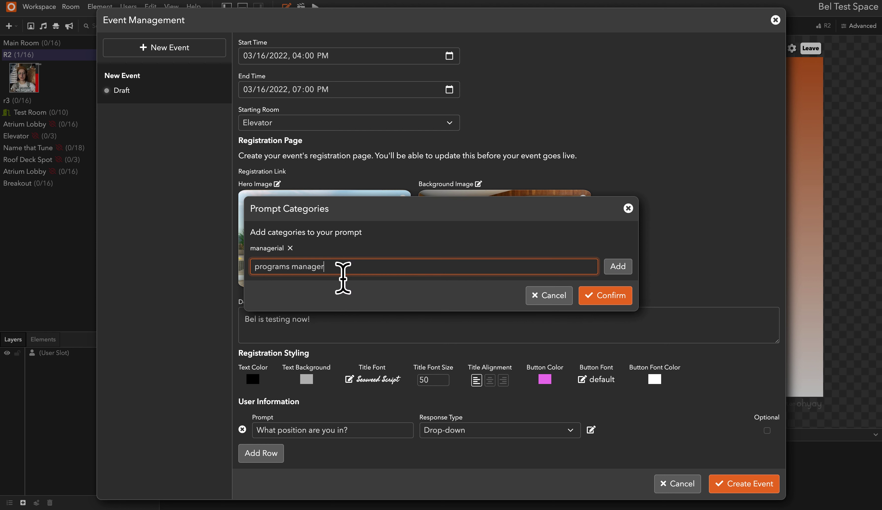
pyautogui.click(617, 266)
pyautogui.click(606, 301)
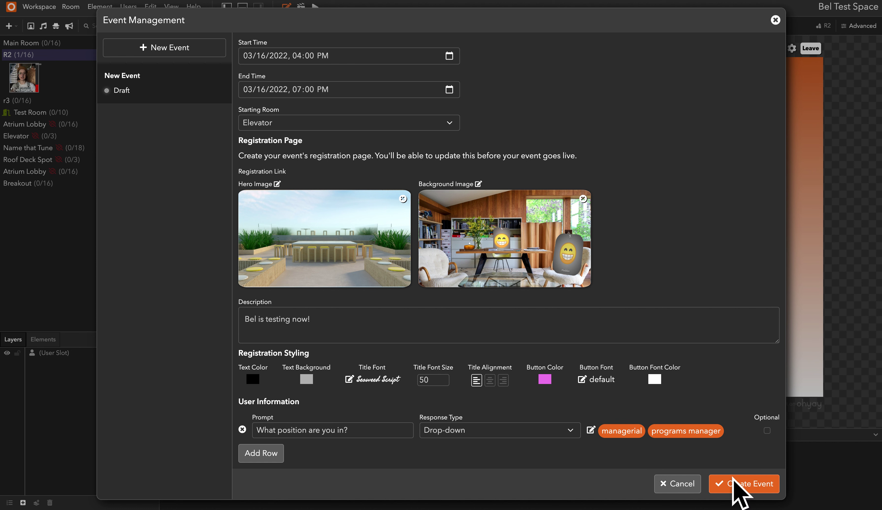
# Create the draft event and save its event details.
pyautogui.click(735, 486)
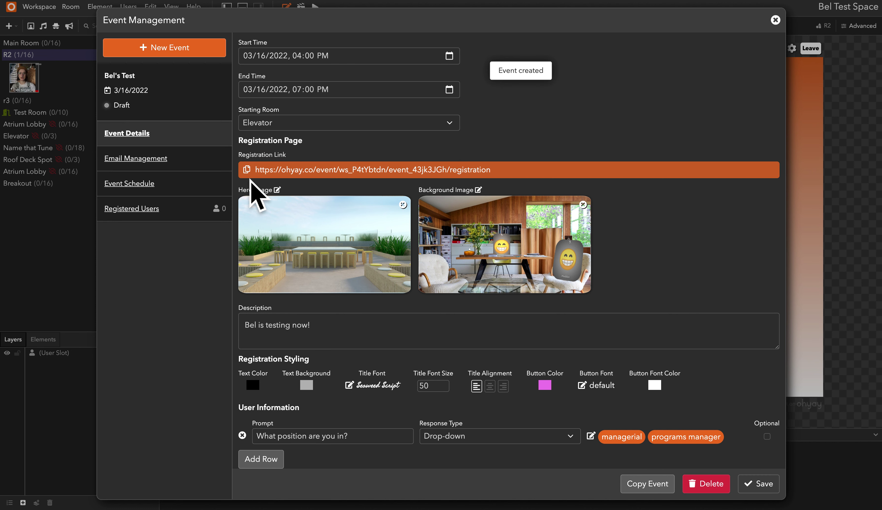
pyautogui.scroll(-1, 477, 367)
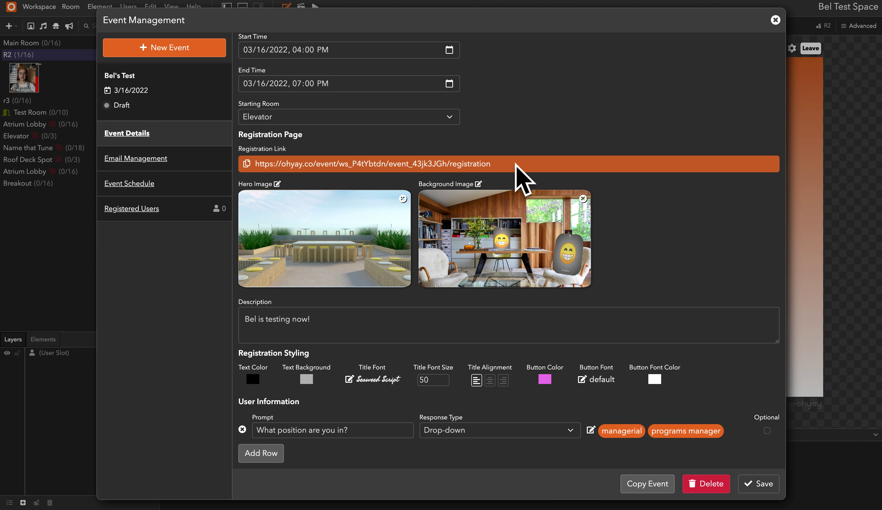
pyautogui.scroll(1, 524, 179)
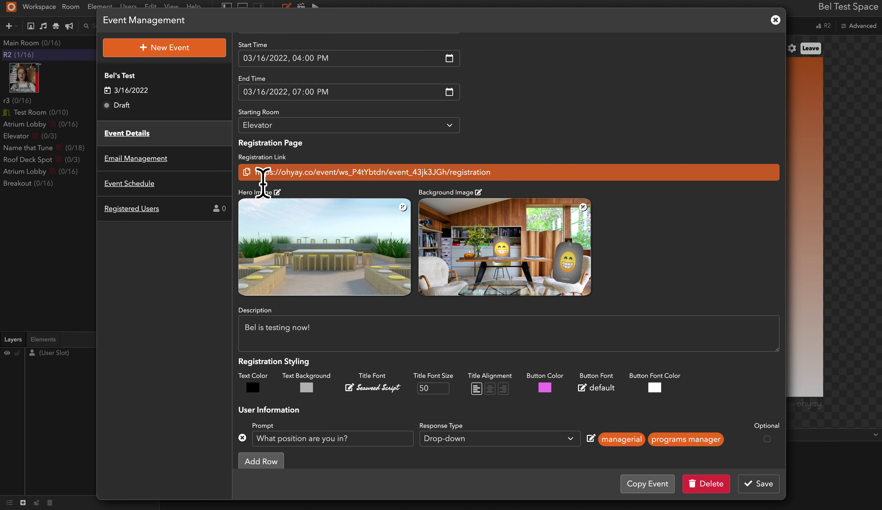
pyautogui.scroll(-1, 781, 470)
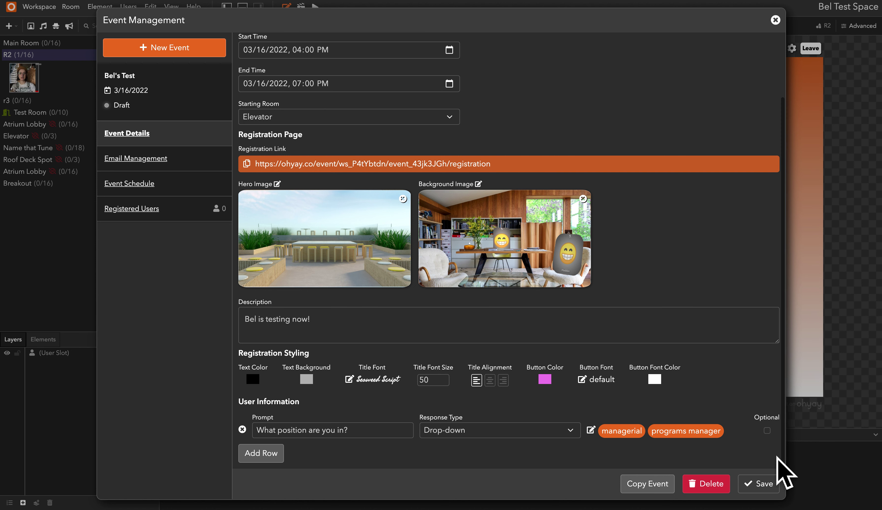
pyautogui.click(759, 484)
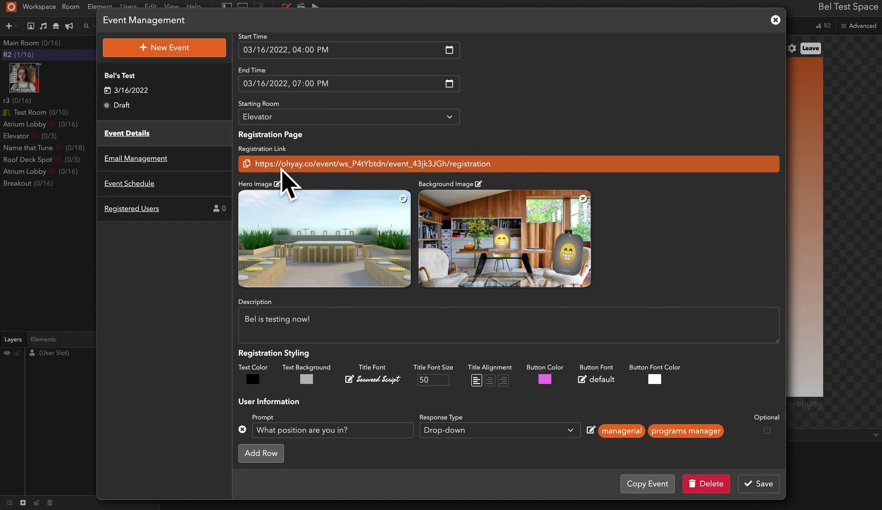
# Create a new email named My Registration Email under Email Management.
pyautogui.click(151, 165)
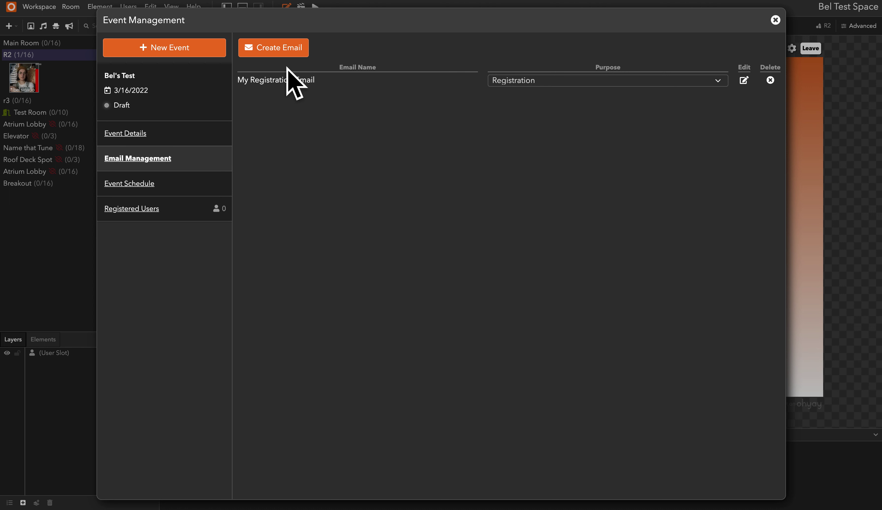
pyautogui.click(282, 53)
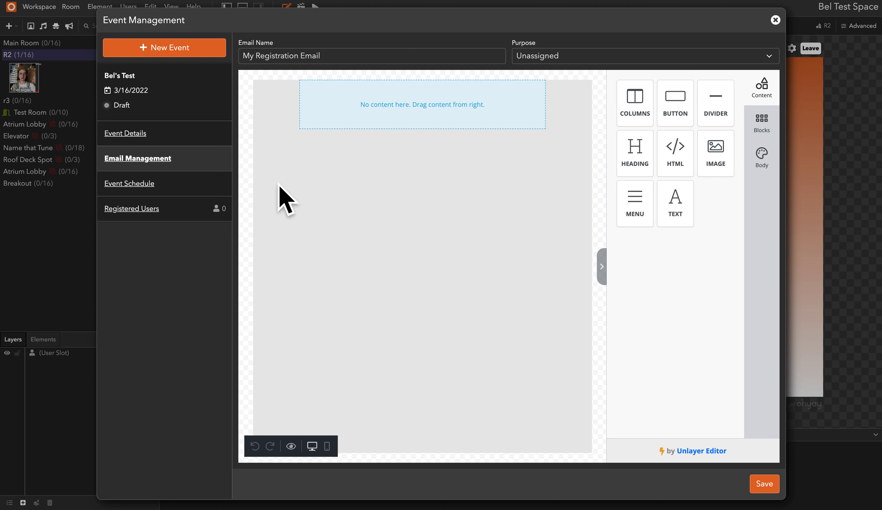
# Name the schedule item and change its end time to 5:00 PM.
pyautogui.click(158, 185)
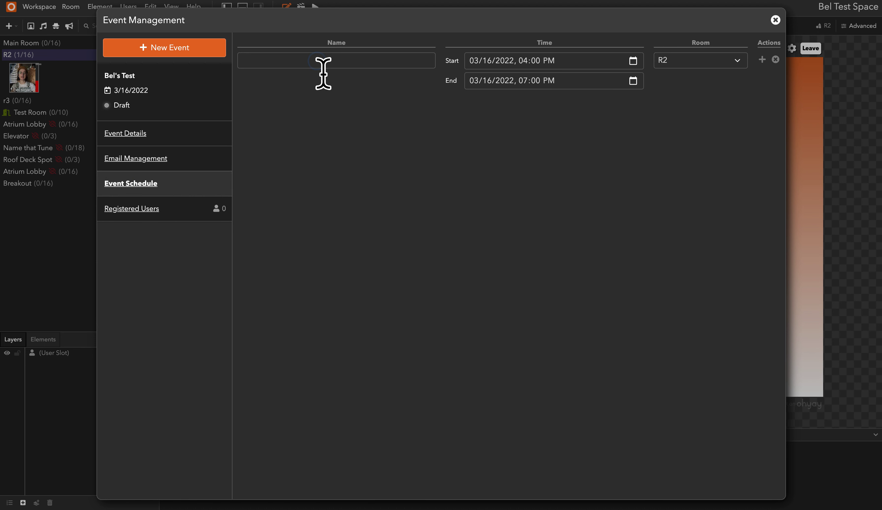
pyautogui.click(317, 61)
pyautogui.write('B')
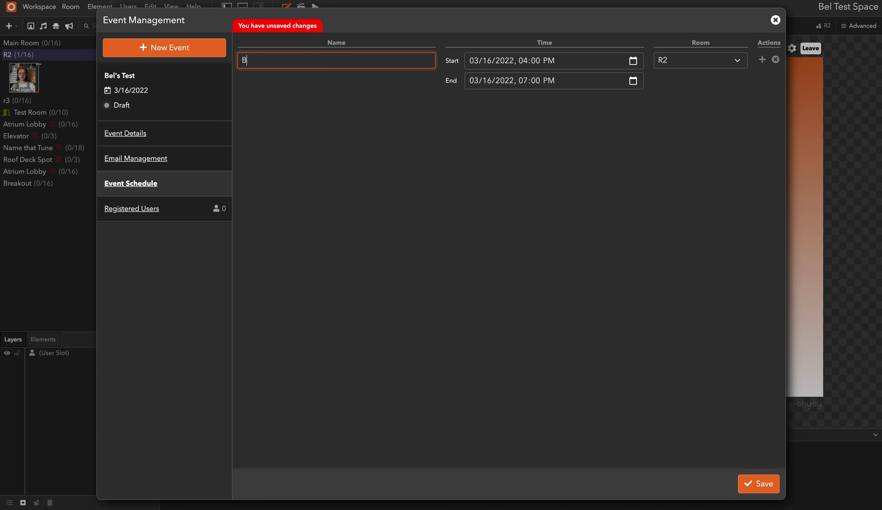
pyautogui.write('els first test')
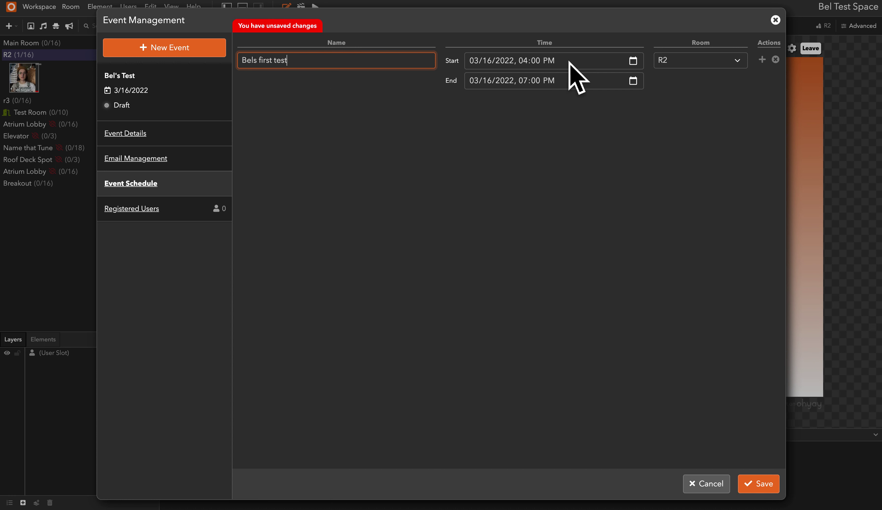
pyautogui.click(589, 83)
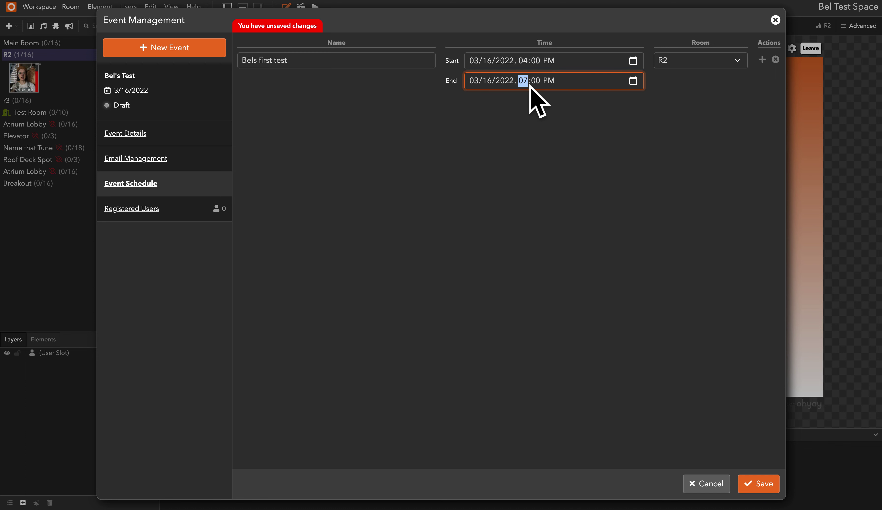
pyautogui.write('5')
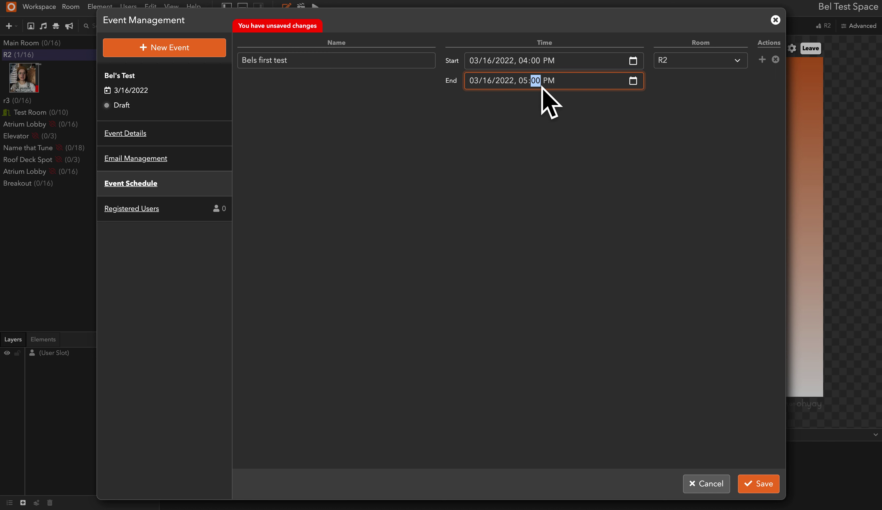
pyautogui.click(574, 92)
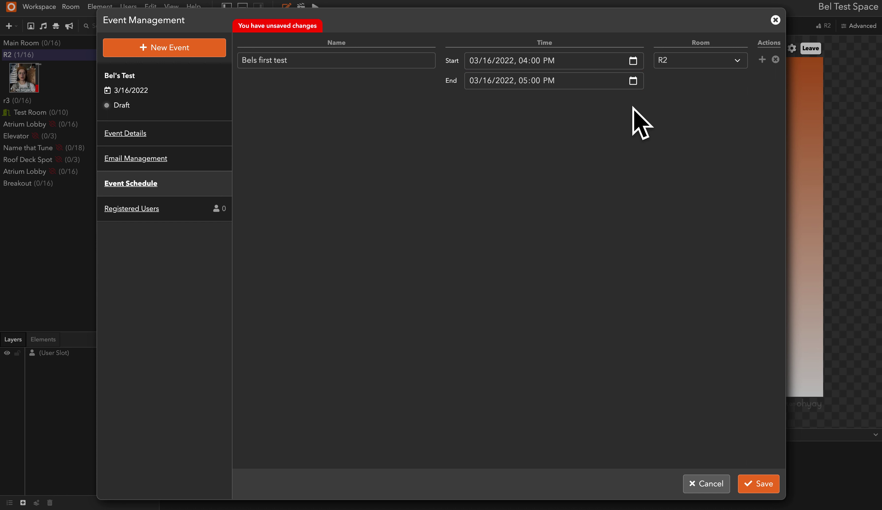
# Assign the item to Atrium Lobby, remove the extra empty row, and save.
pyautogui.click(729, 62)
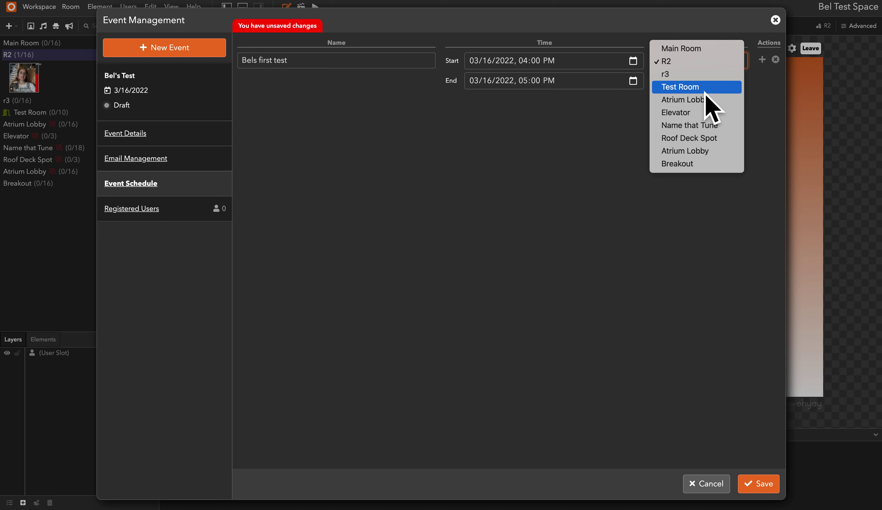
pyautogui.click(701, 101)
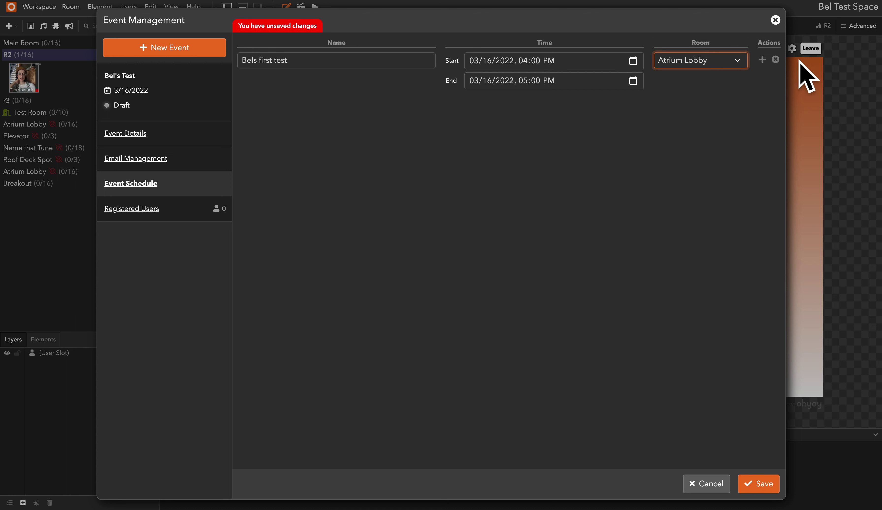
pyautogui.click(763, 60)
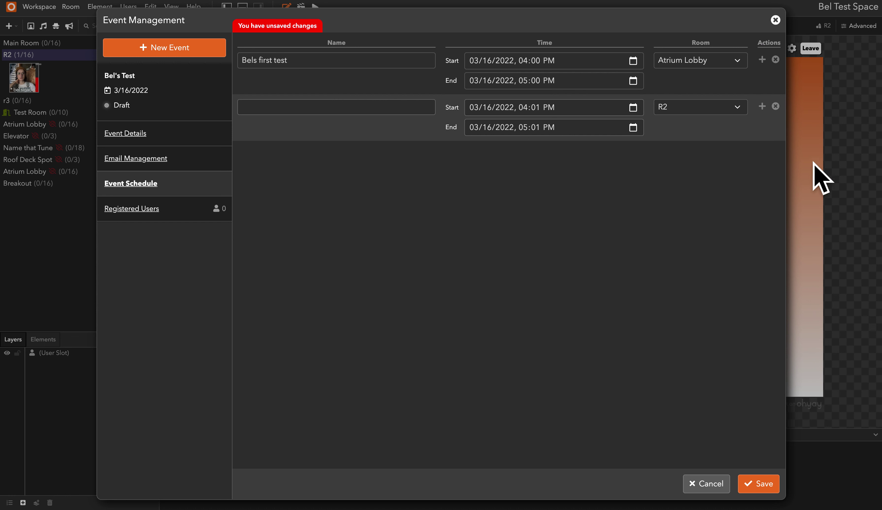
pyautogui.click(776, 106)
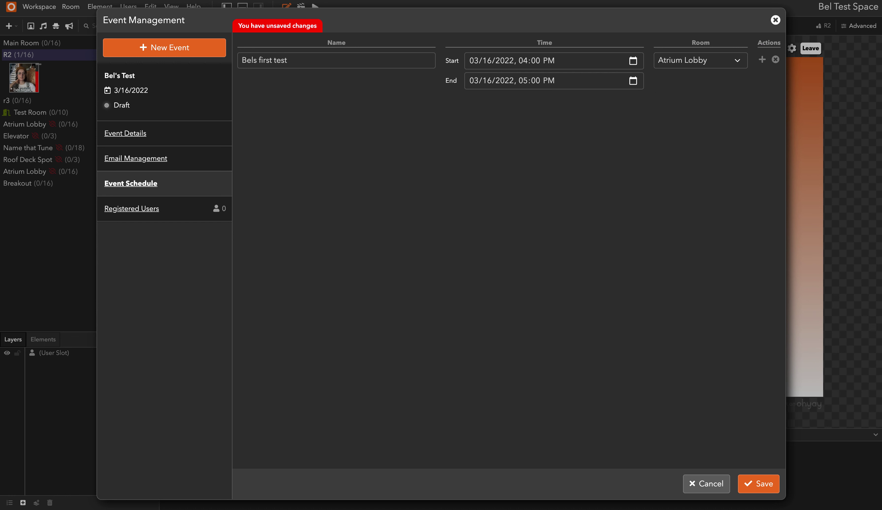
pyautogui.click(767, 487)
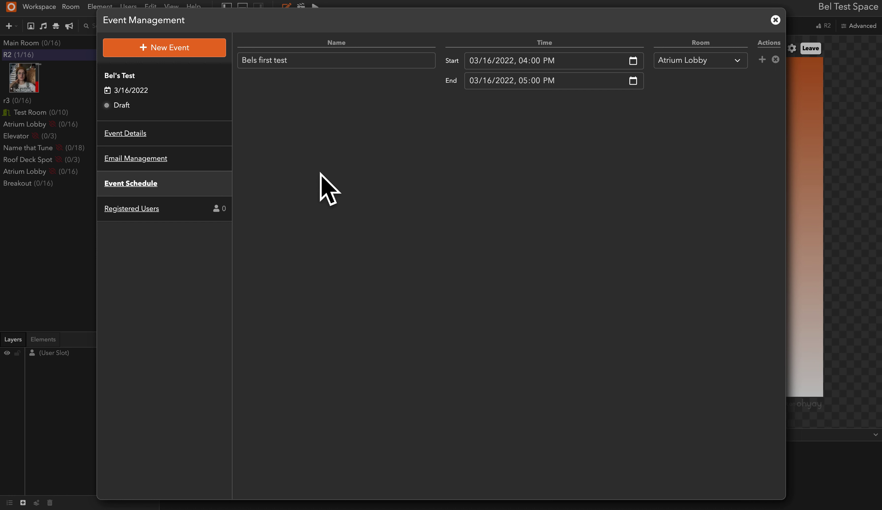
# Leave event management and browse the Element menu's All list to Advanced Elements > Experimental.
pyautogui.click(776, 20)
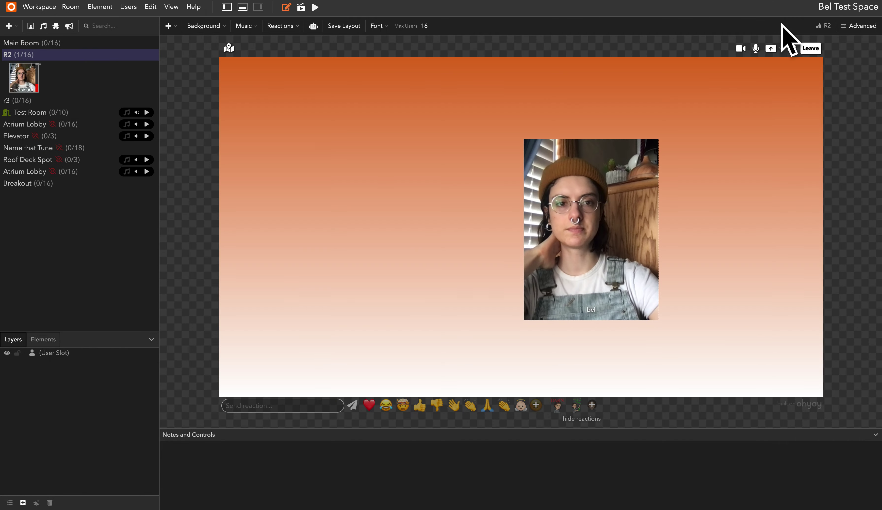
pyautogui.click(99, 7)
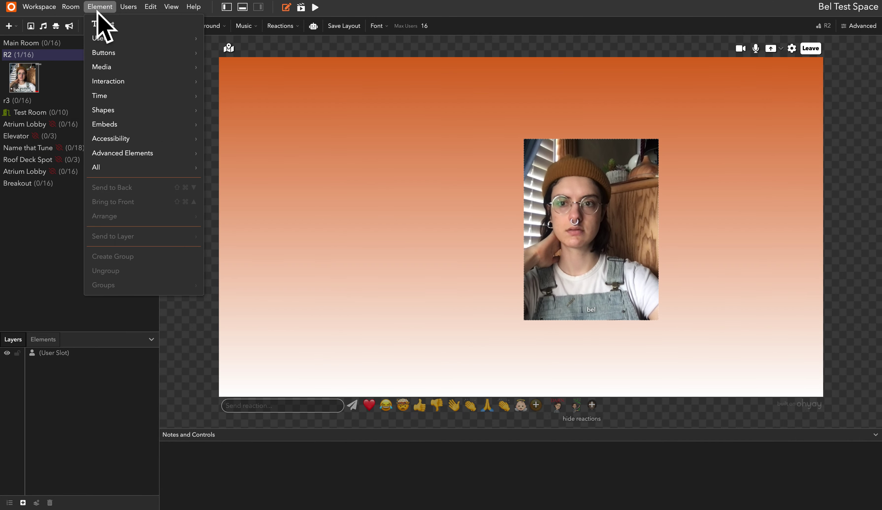
pyautogui.moveTo(157, 167)
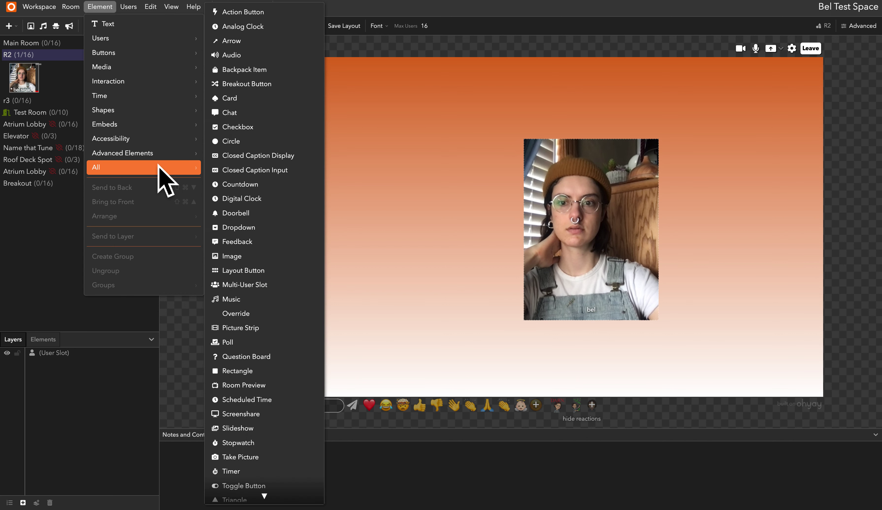
pyautogui.scroll(-2, 278, 308)
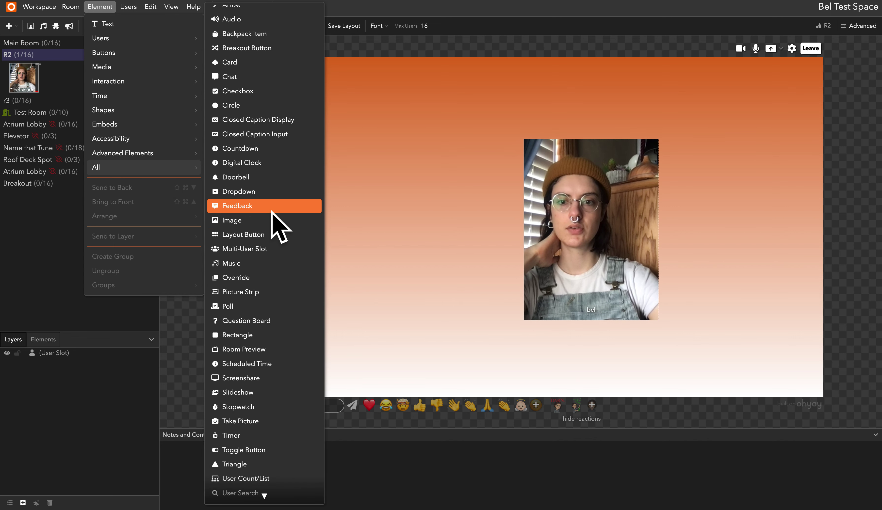
pyautogui.scroll(-3, 275, 217)
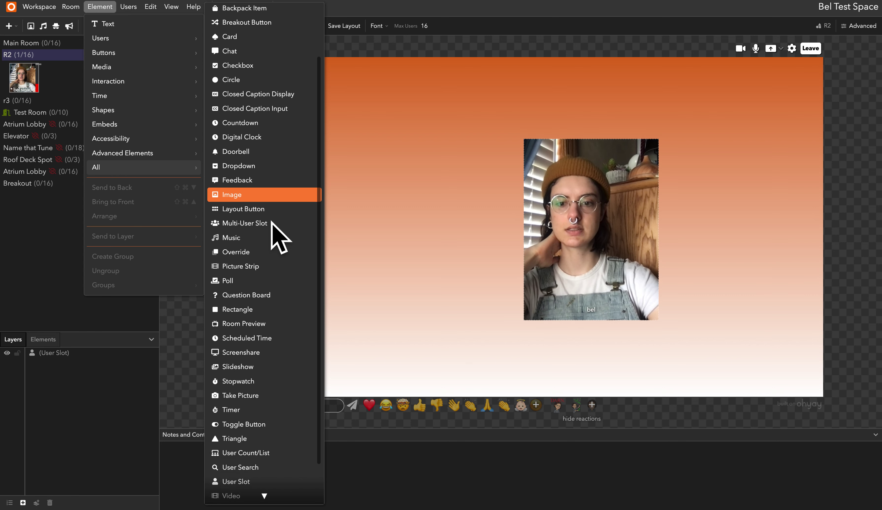
pyautogui.scroll(5, 275, 233)
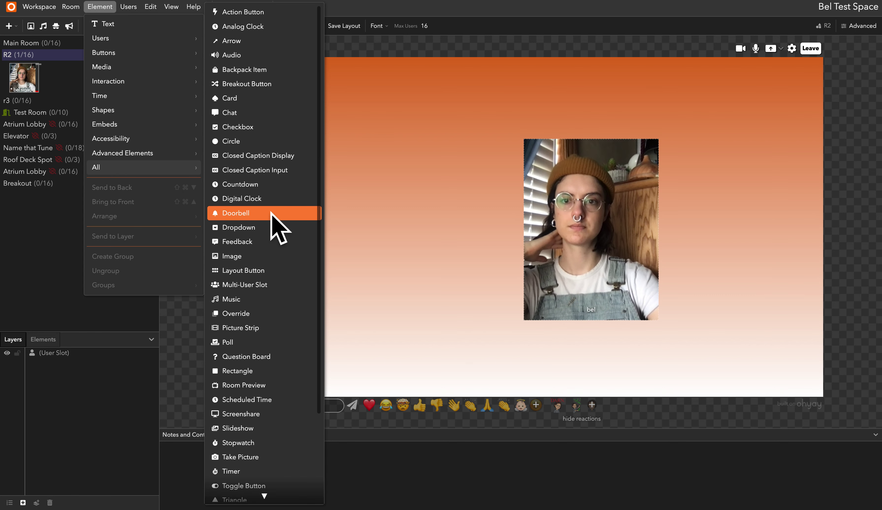
pyautogui.scroll(-1, 285, 404)
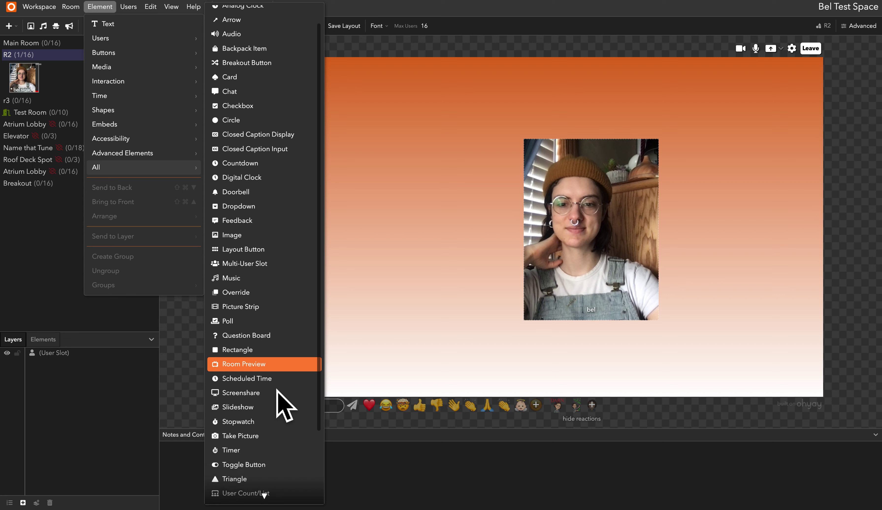
pyautogui.moveTo(172, 154)
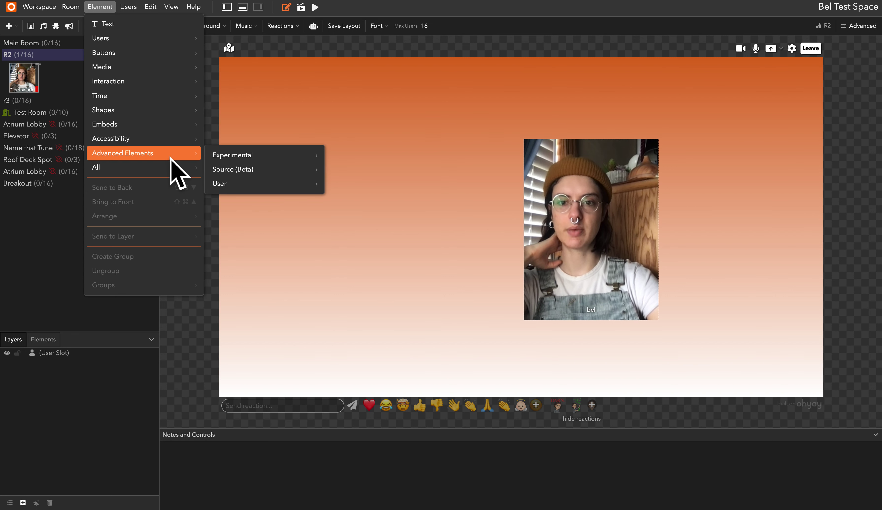
pyautogui.moveTo(268, 159)
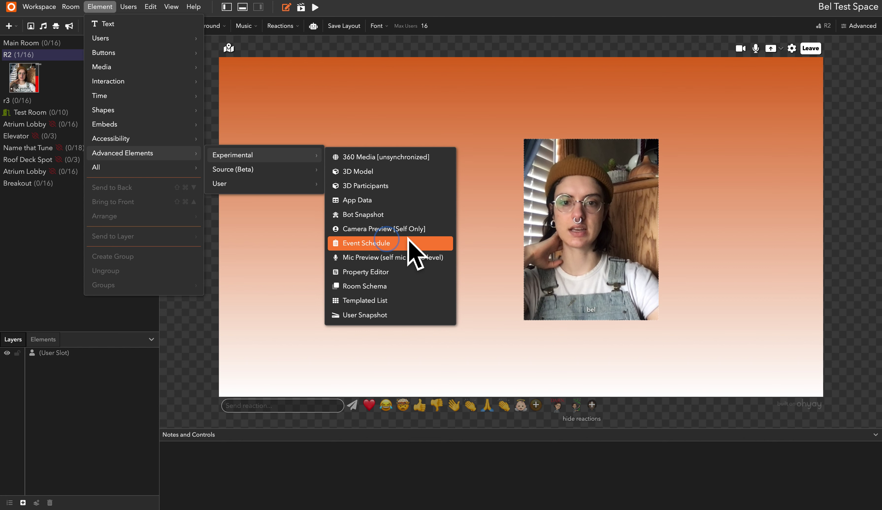
# Add an Event Schedule element and drag it to the canvas's upper left.
pyautogui.click(373, 247)
pyautogui.click(467, 89)
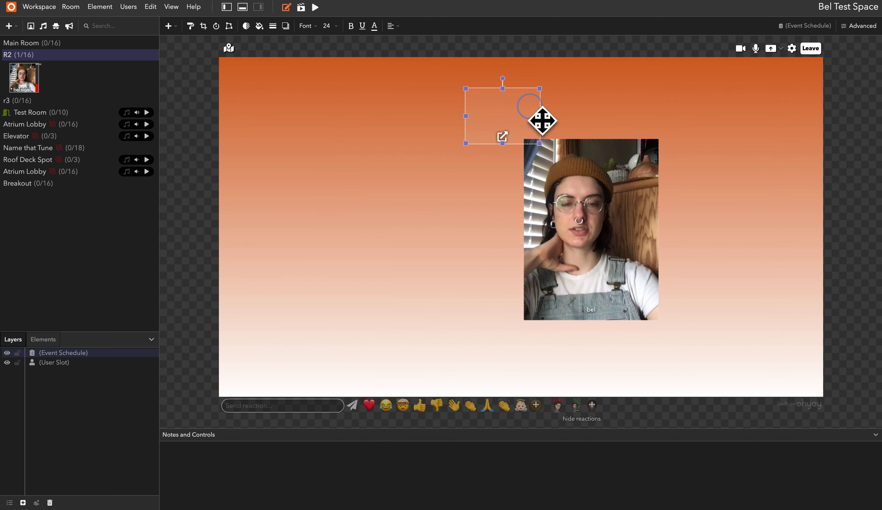
pyautogui.moveTo(542, 122); pyautogui.dragTo(427, 202)
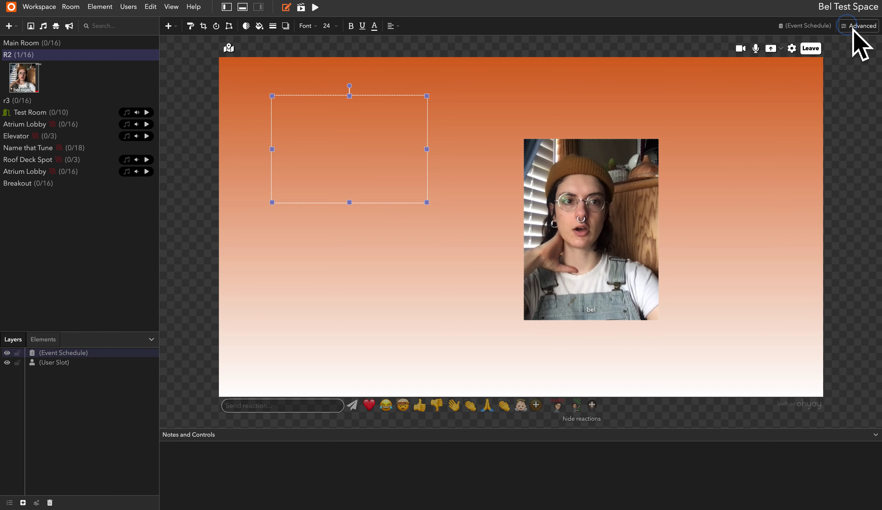
# Link the schedule's Event property to Bel's Test, showing '4:00 PM - Bels first test'.
pyautogui.click(861, 26)
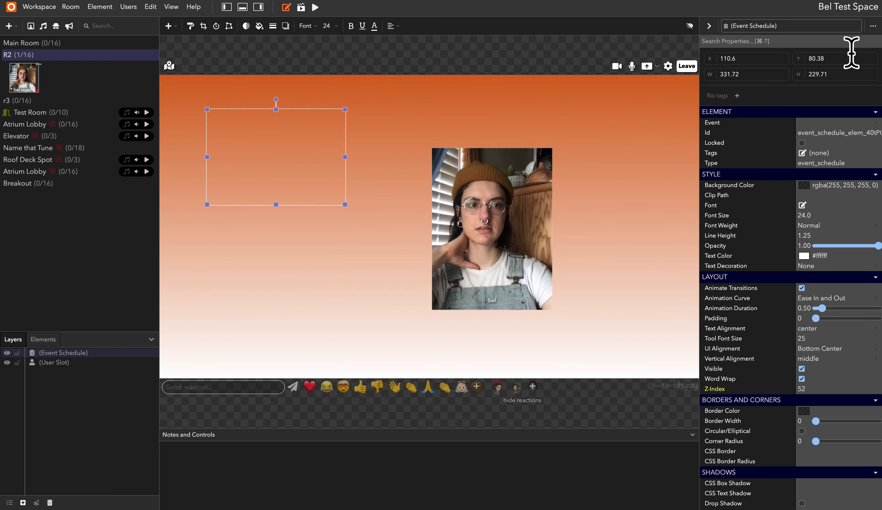
pyautogui.click(822, 122)
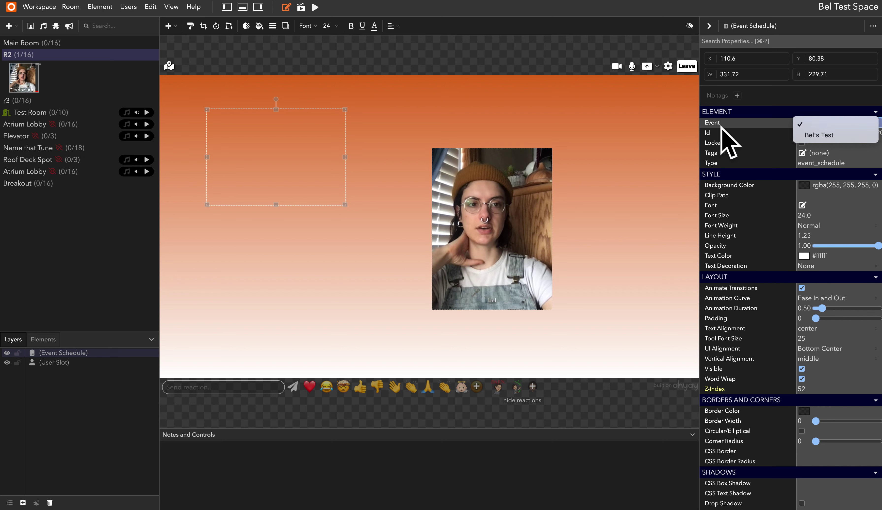
pyautogui.click(862, 137)
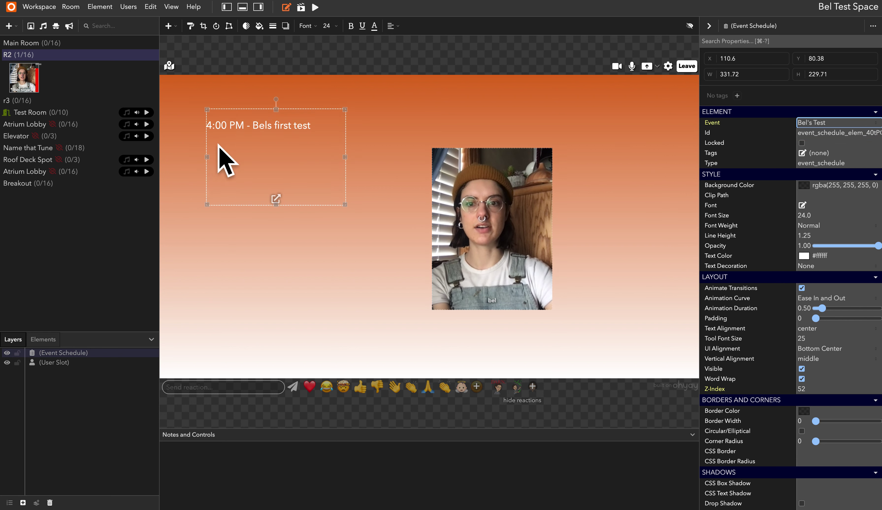
pyautogui.click(189, 136)
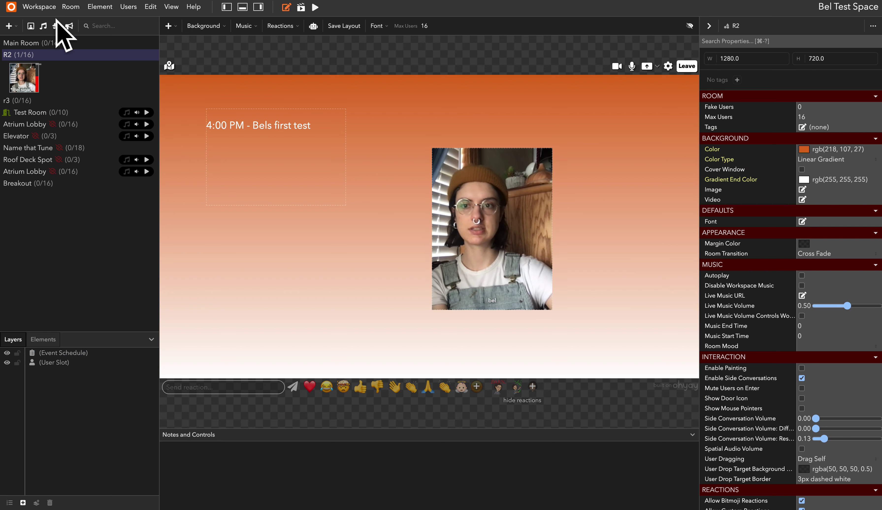
pyautogui.click(49, 7)
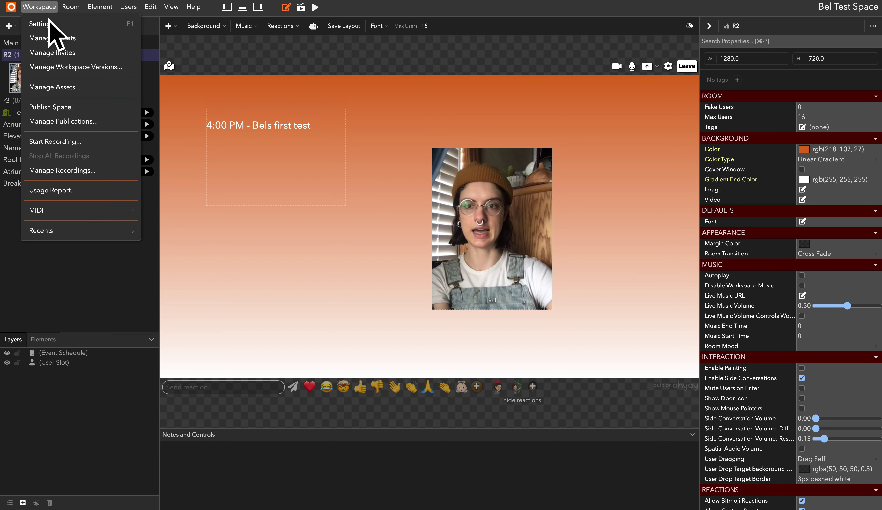
pyautogui.click(49, 38)
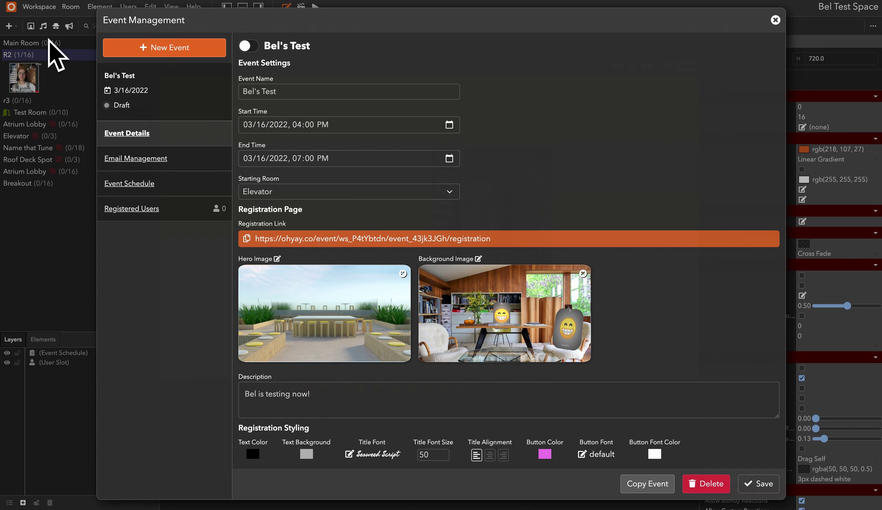
pyautogui.click(151, 208)
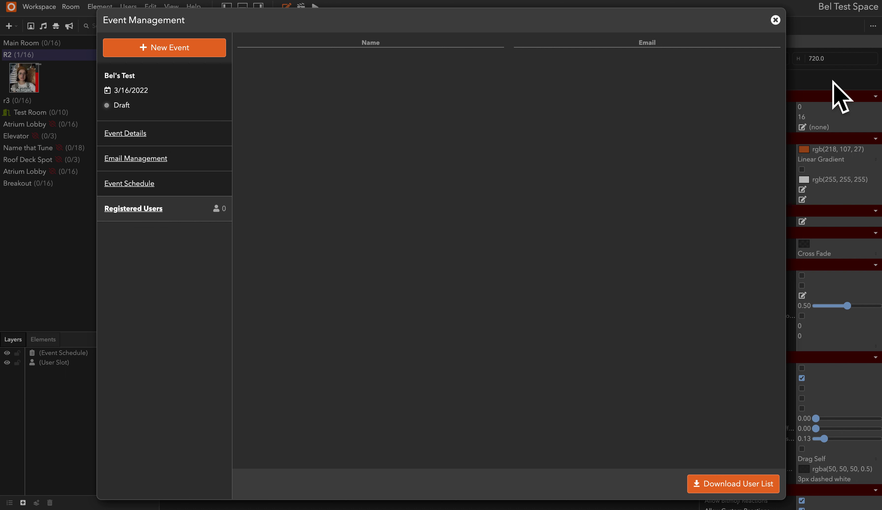
pyautogui.click(775, 20)
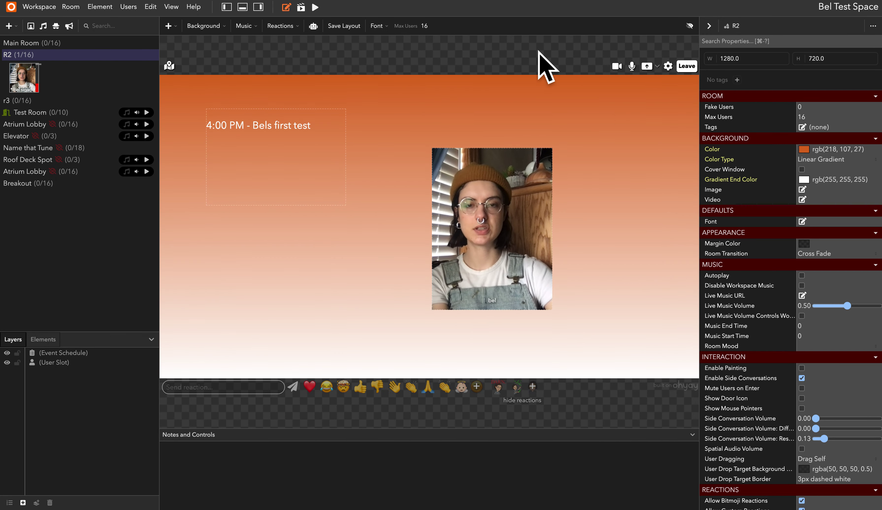